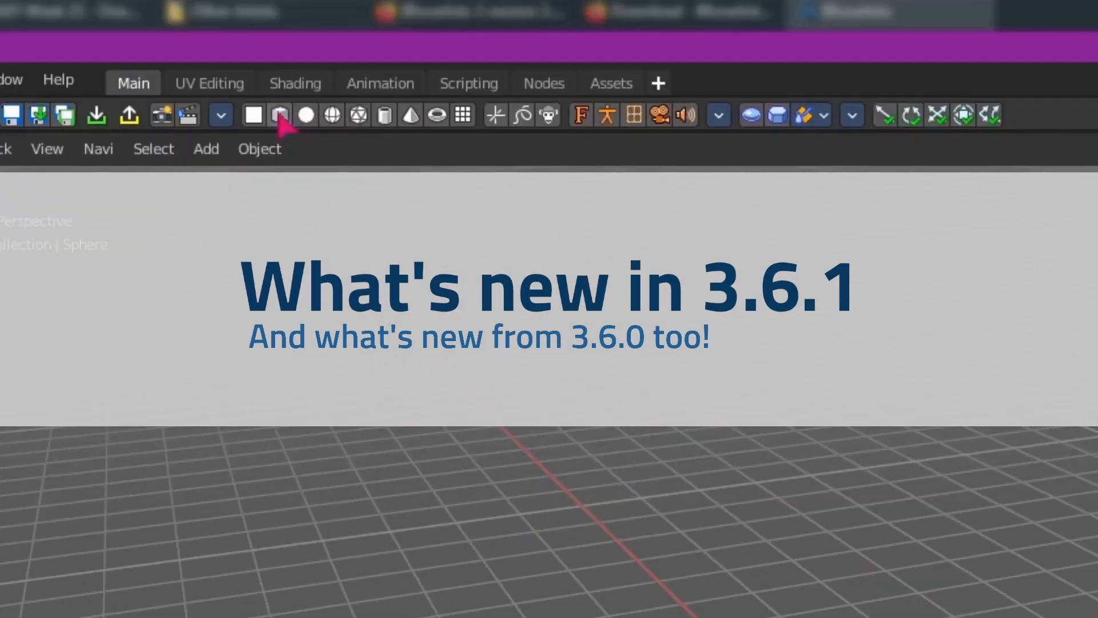
click(221, 115)
click(132, 251)
click(132, 278)
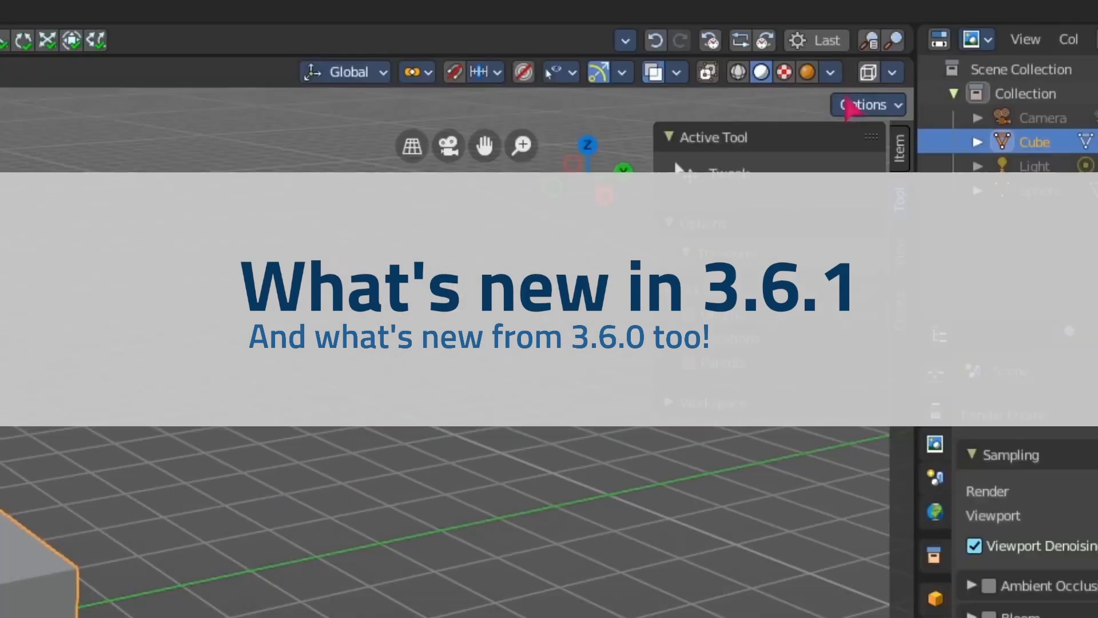
click(895, 74)
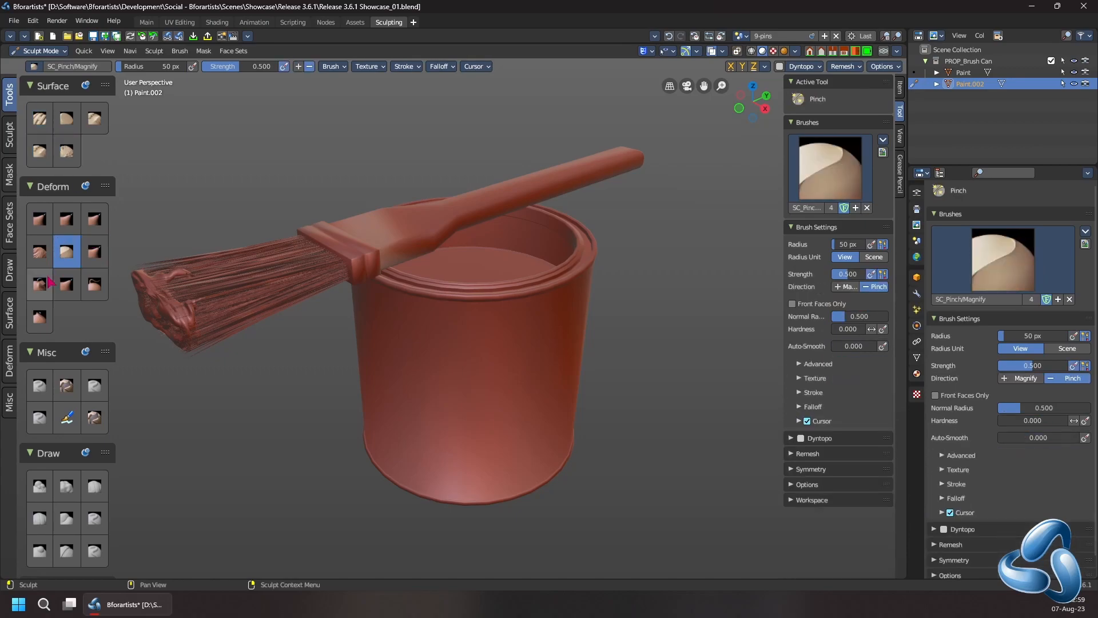
drag(608, 337, 585, 387)
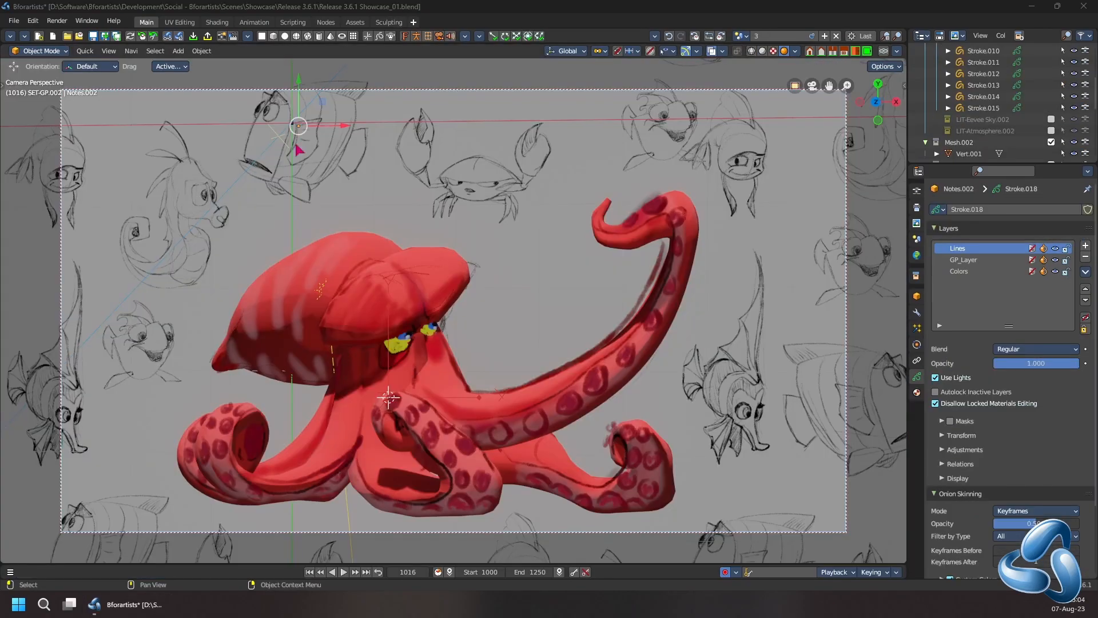
right_click(269, 203)
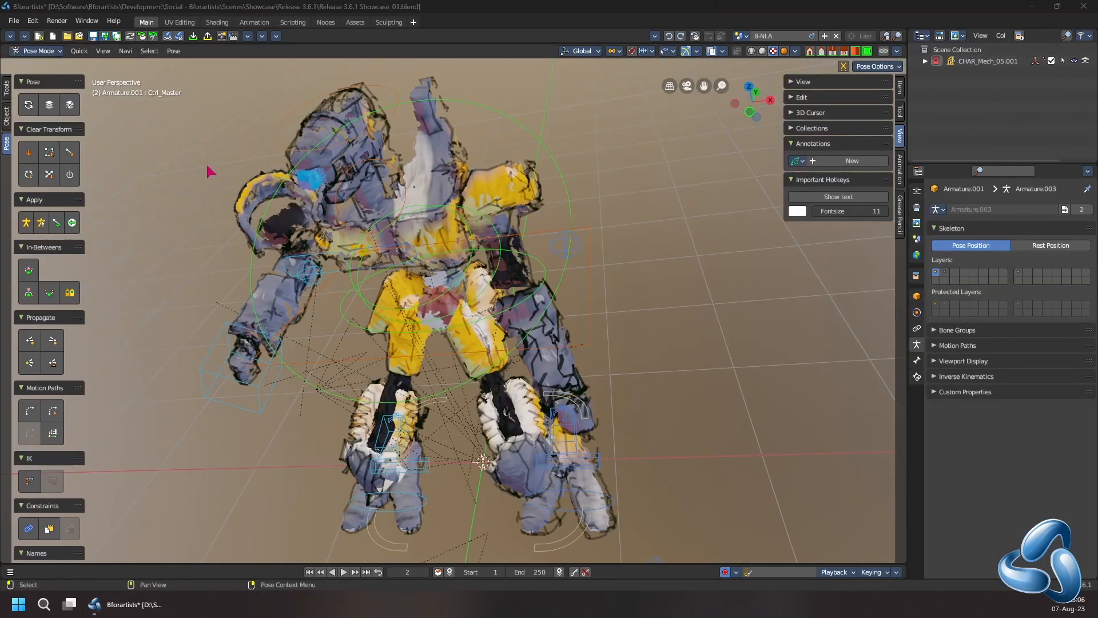
drag(633, 210, 583, 275)
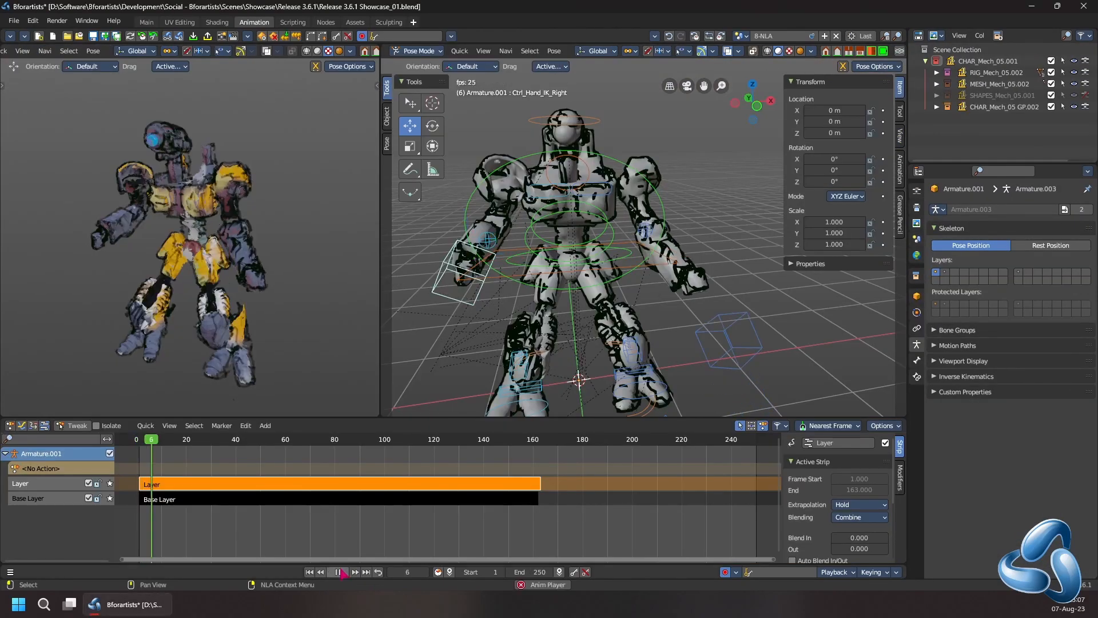
click(78, 425)
click(77, 426)
right_click(240, 135)
right_click(171, 452)
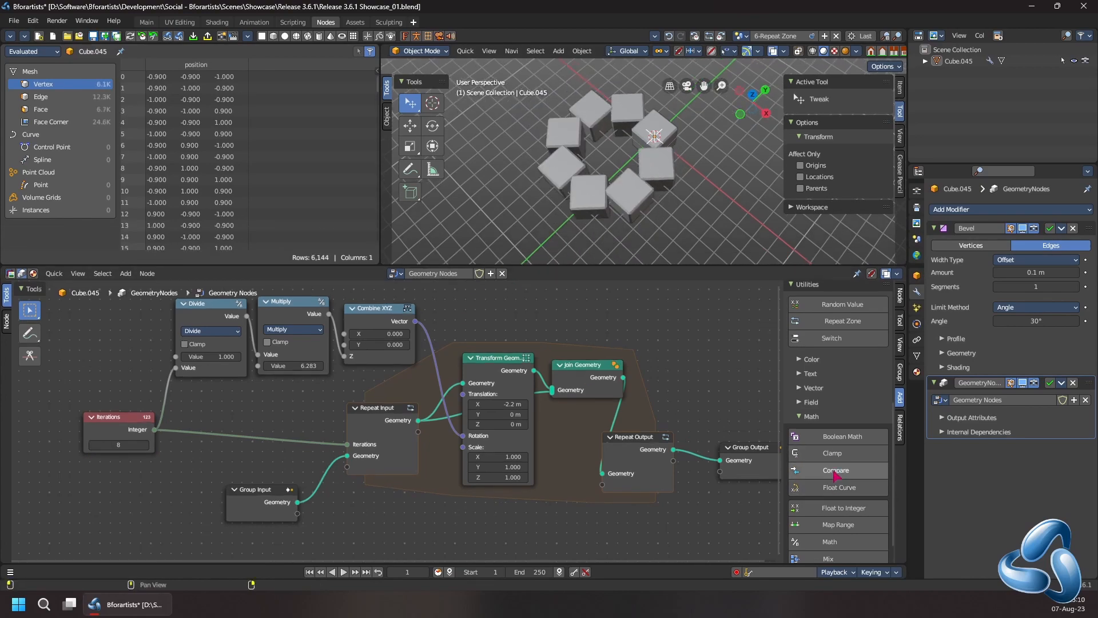
scroll(828, 451, down, 2)
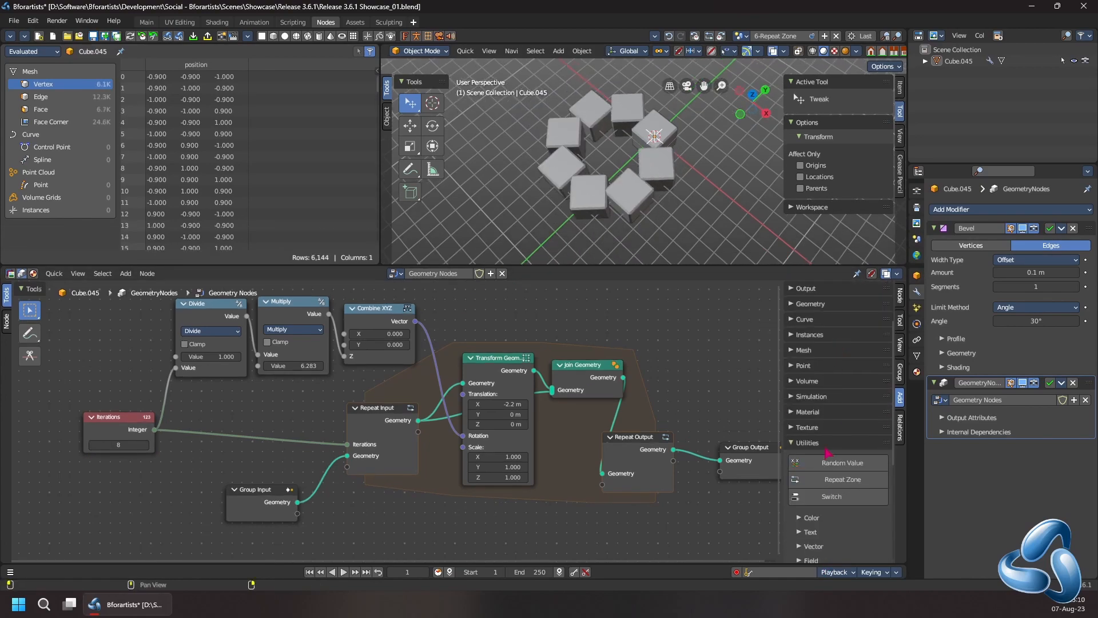
click(125, 273)
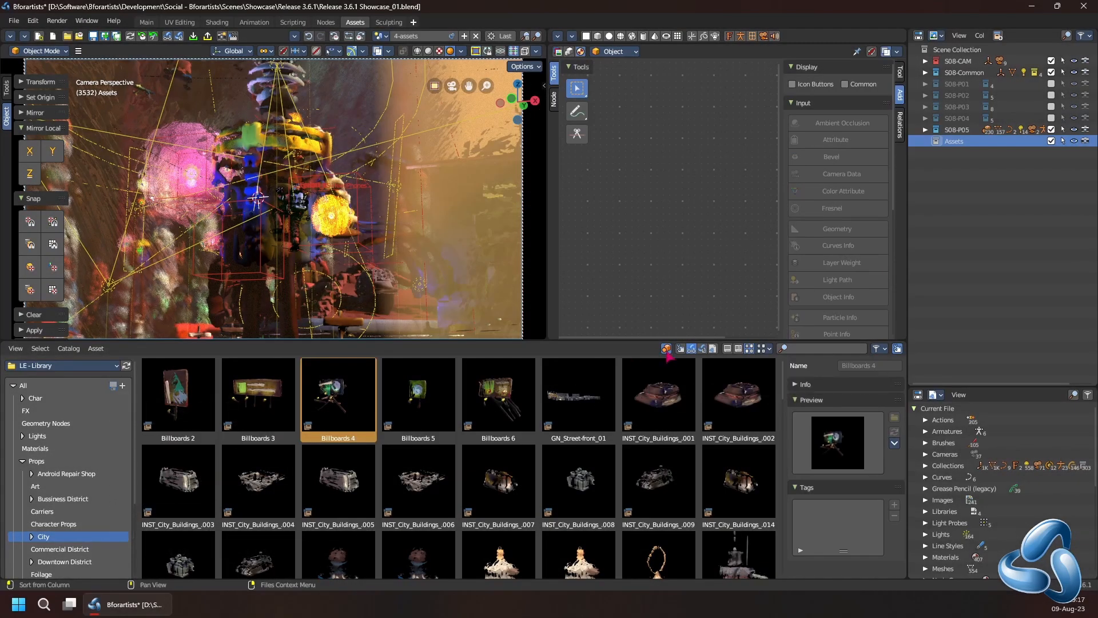
Place the Billboards 4 asset from the City catalog in the scene and look over its Add Collection settings
drag(345, 414, 290, 238)
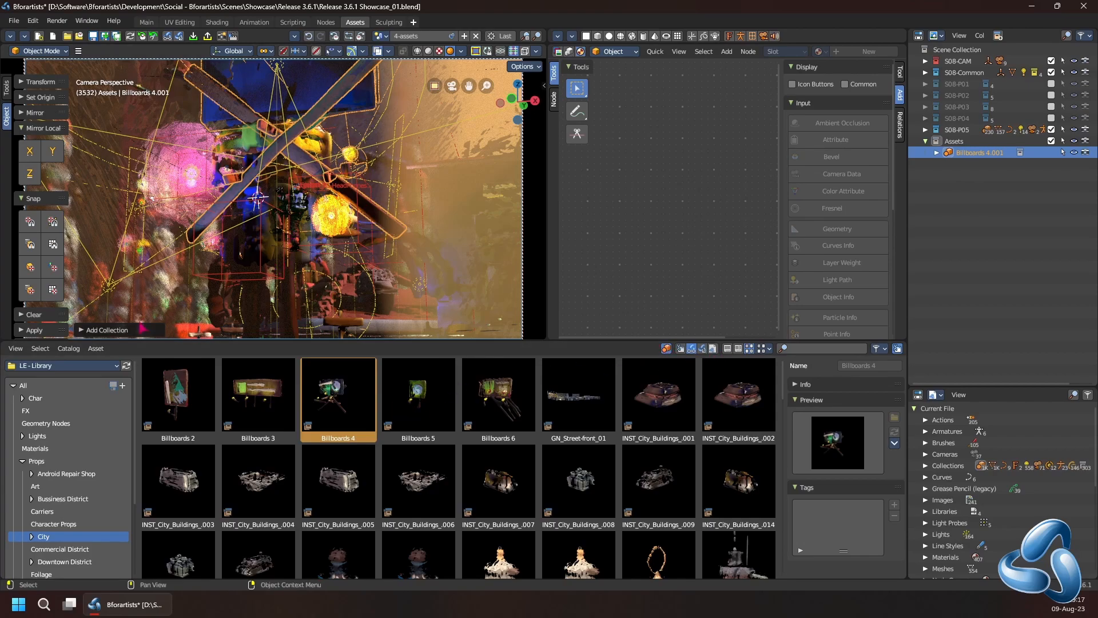
click(127, 331)
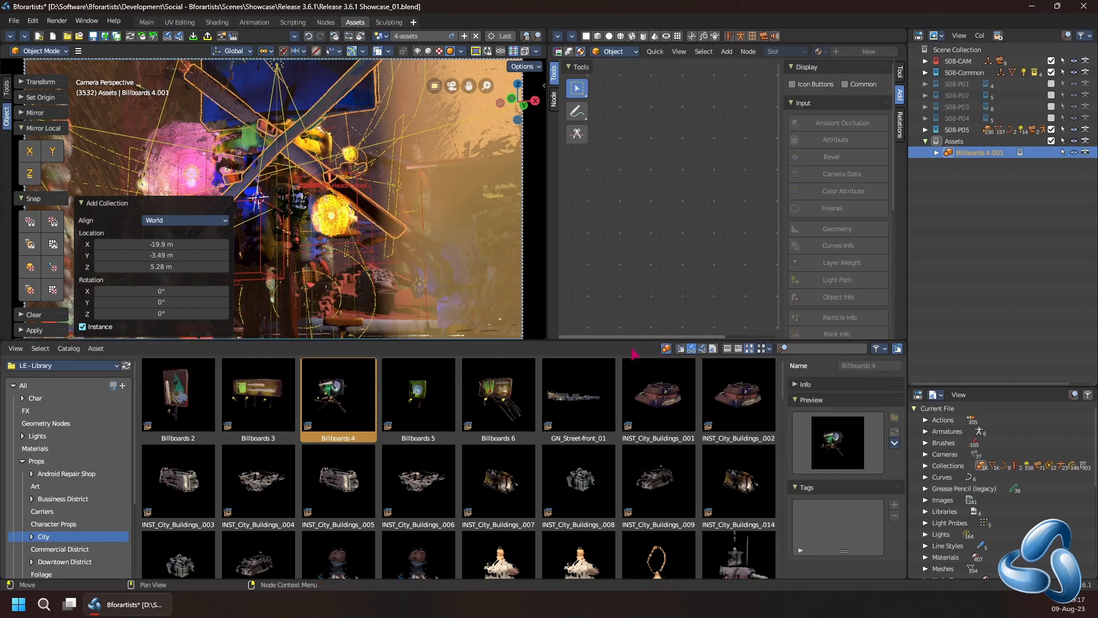
click(141, 205)
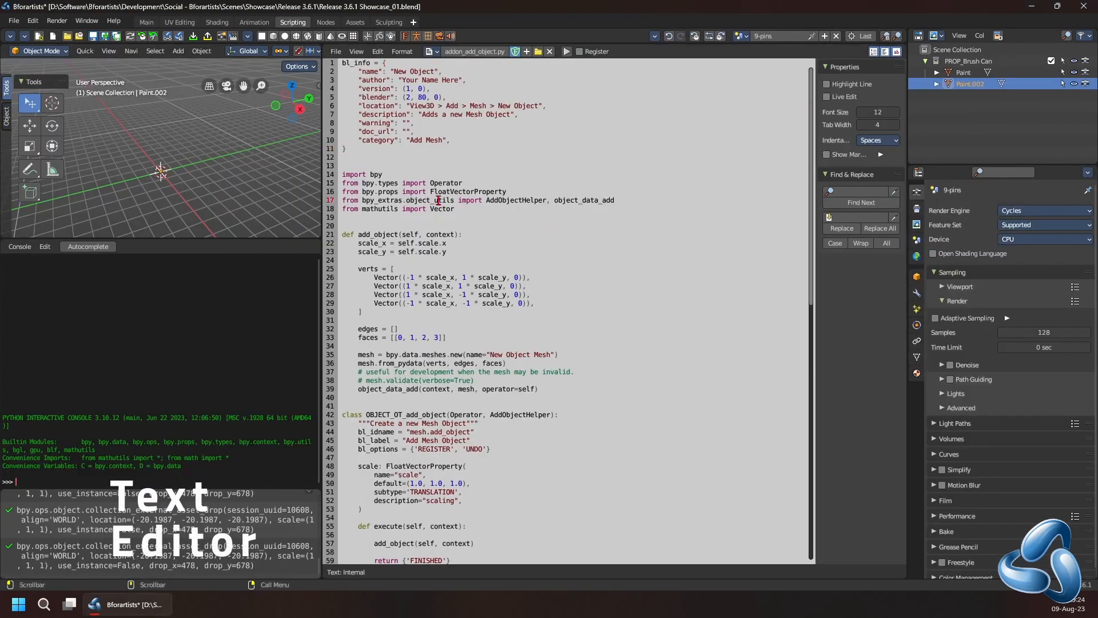
Open Find and Replace over the add-on script and try its Show Properties option
key(ctrl+f)
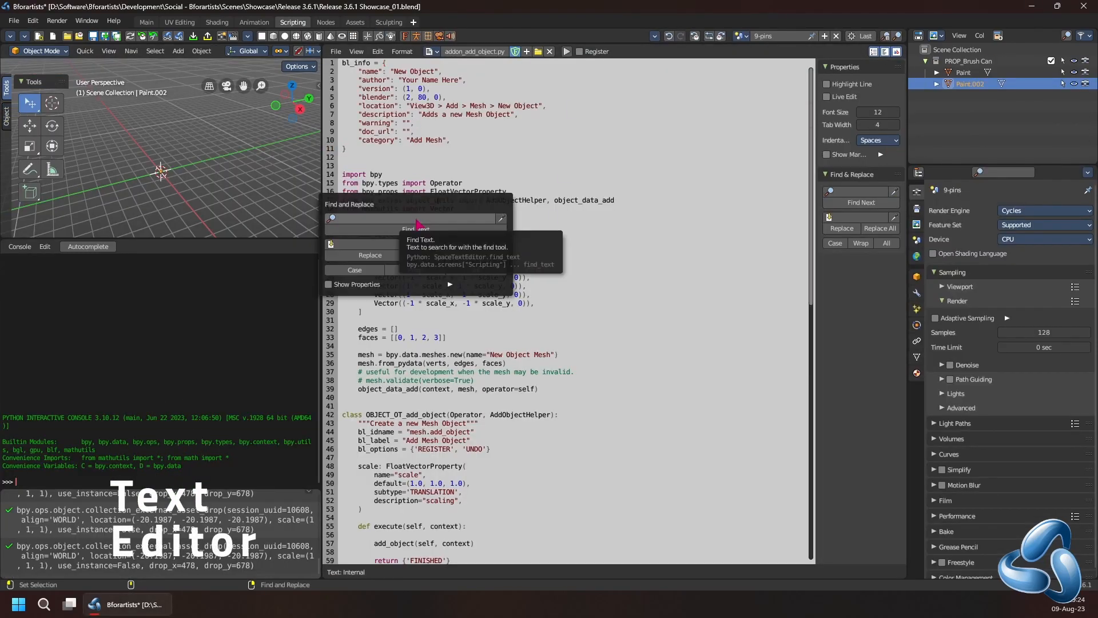
click(463, 152)
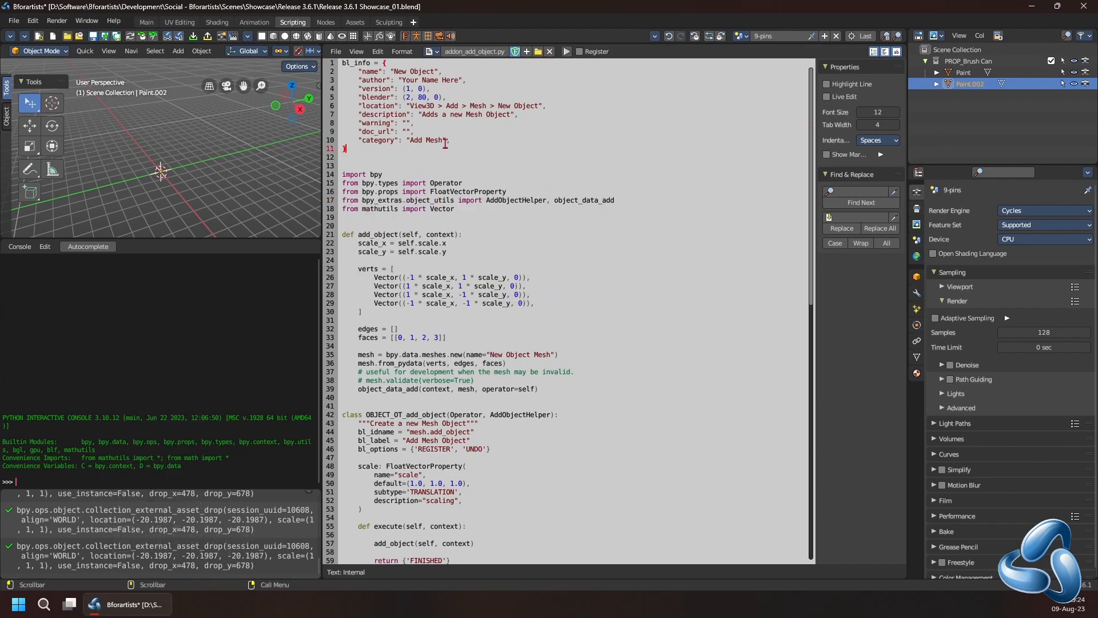
click(336, 52)
click(493, 252)
key(ctrl+f)
drag(445, 205, 526, 184)
click(466, 267)
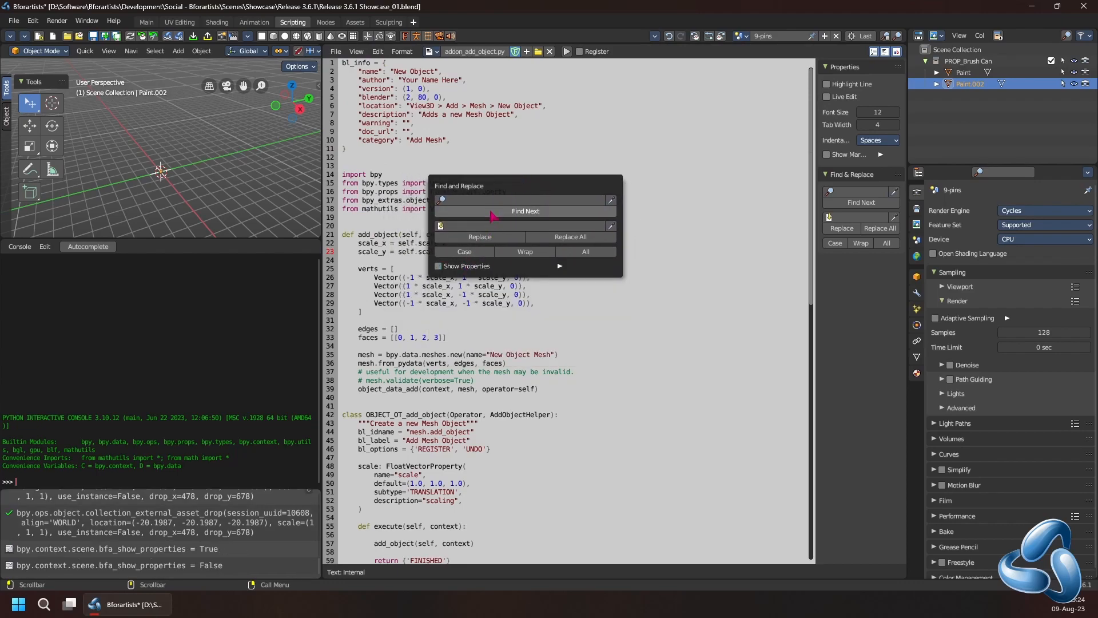
key(Return)
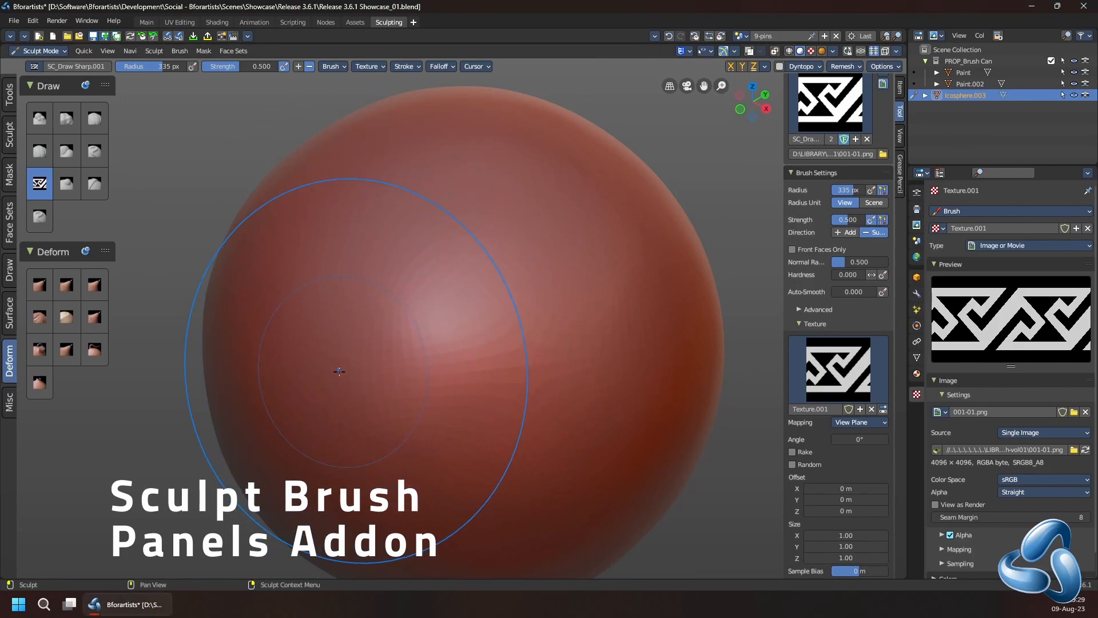
Sculpt a diagonal stroke across the sphere with the textured Draw Sharp brush and choose the Clay Strips brush
mouse_move(274, 379)
mouse_down()
mouse_move(469, 252)
mouse_move(595, 218)
mouse_move(542, 224)
mouse_move(478, 279)
mouse_up()
click(8, 309)
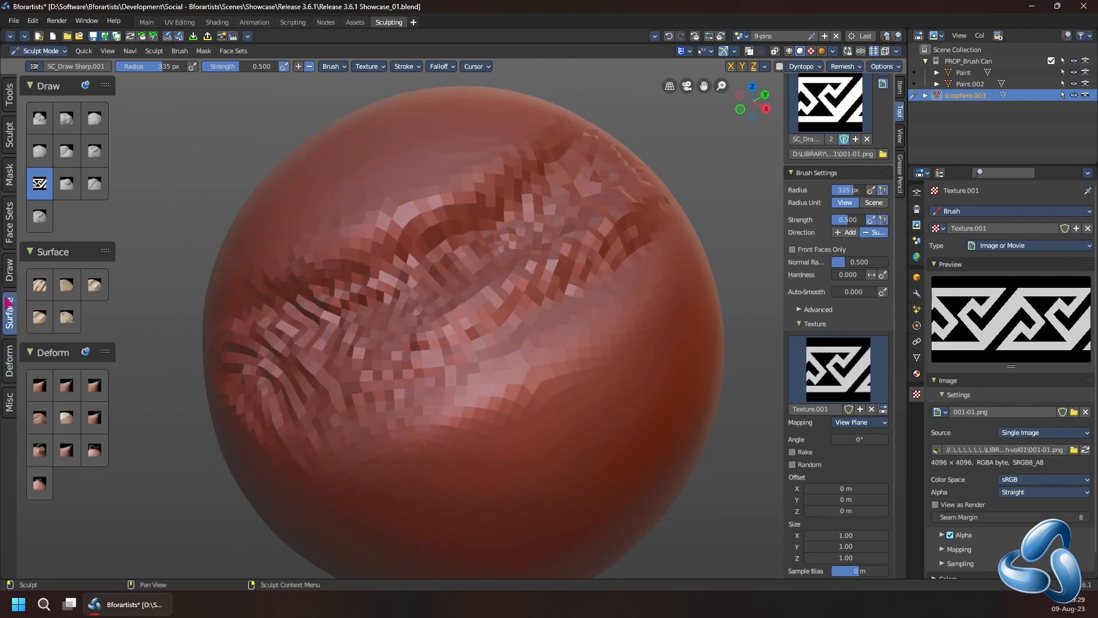
click(94, 119)
Unpin the brush groups, look through the Deform and Misc groups, and show only the Draw brushes
click(34, 66)
click(9, 369)
click(11, 400)
click(10, 374)
click(10, 321)
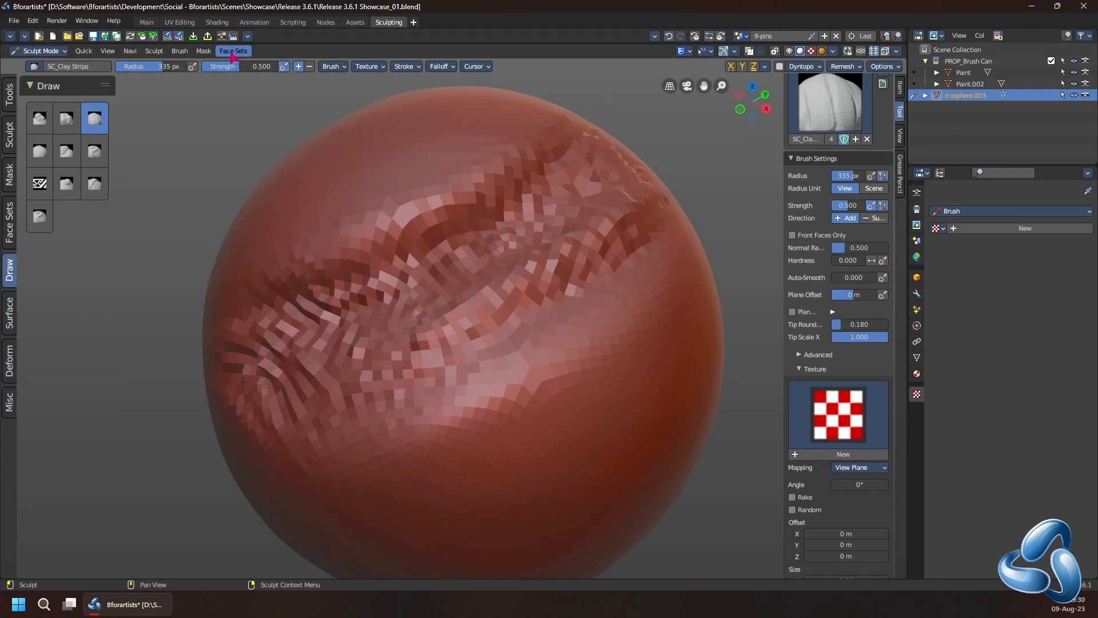
Run Expand Face Set by Topology on the sculpted sphere
click(233, 53)
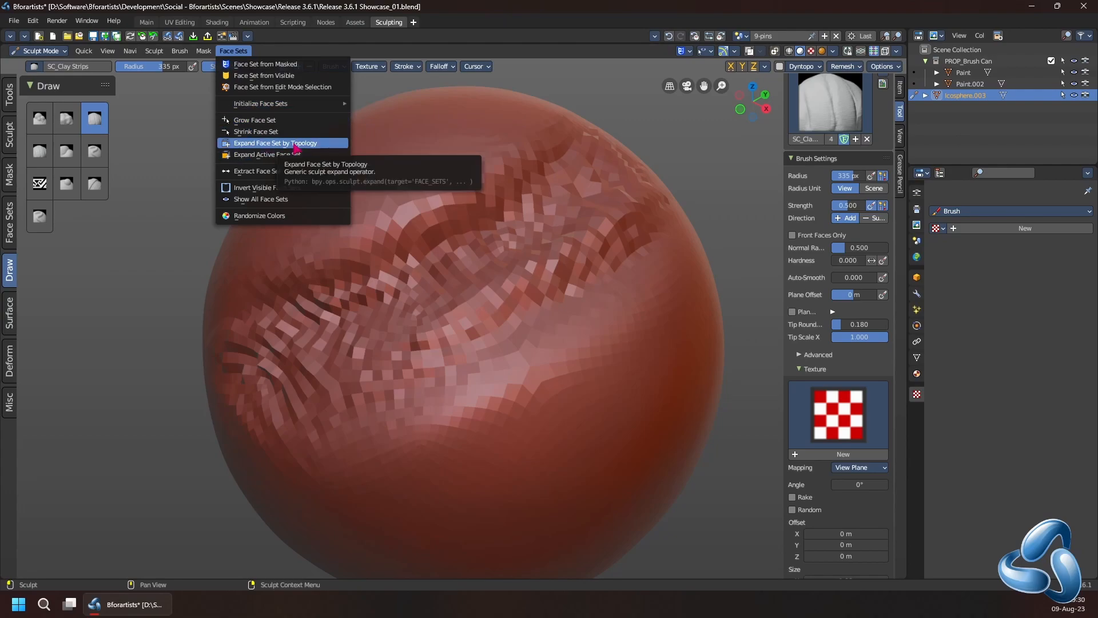
click(295, 146)
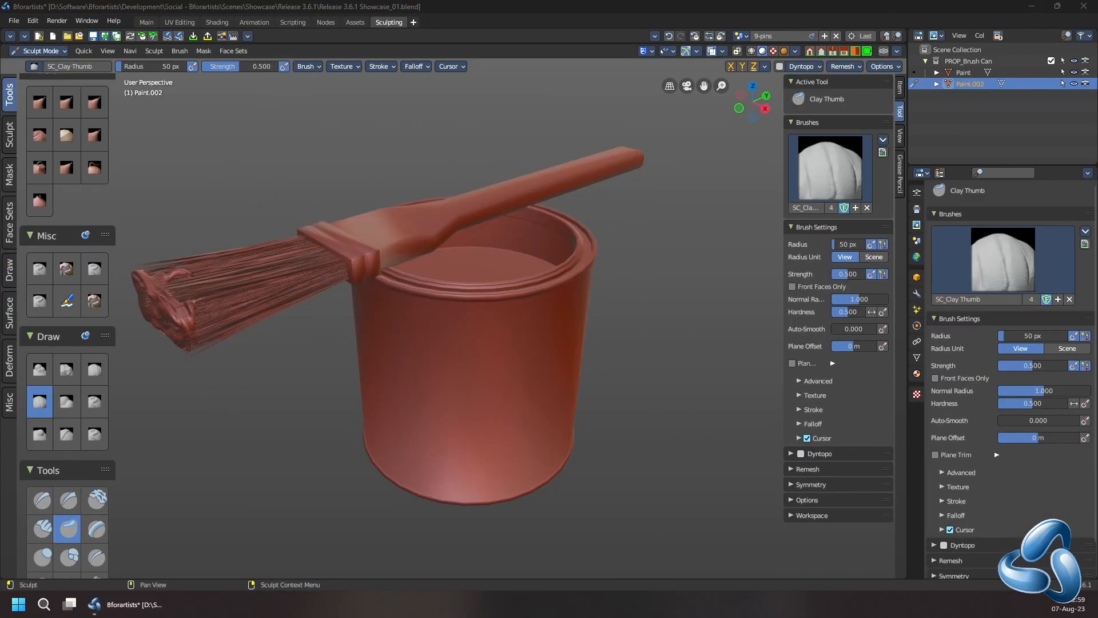
Look through the brush groups, try several Surface and Deform brushes, and activate the Rotate brush
scroll(26, 150, down, 15)
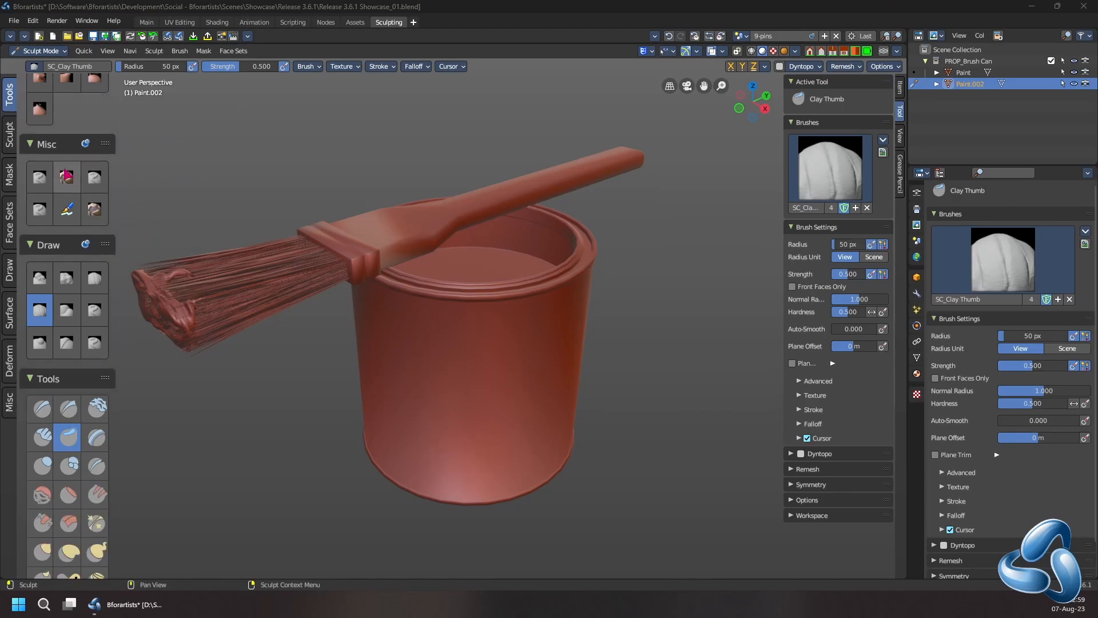
scroll(67, 247, up, 10)
scroll(67, 248, up, 10)
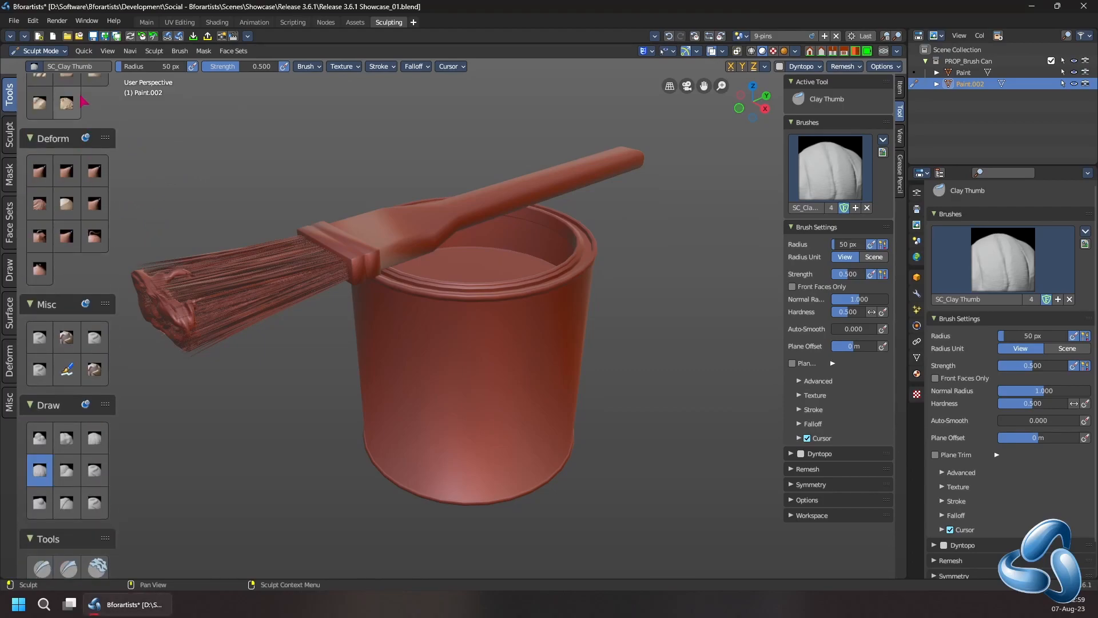
click(66, 151)
click(64, 152)
click(94, 252)
click(67, 252)
click(40, 285)
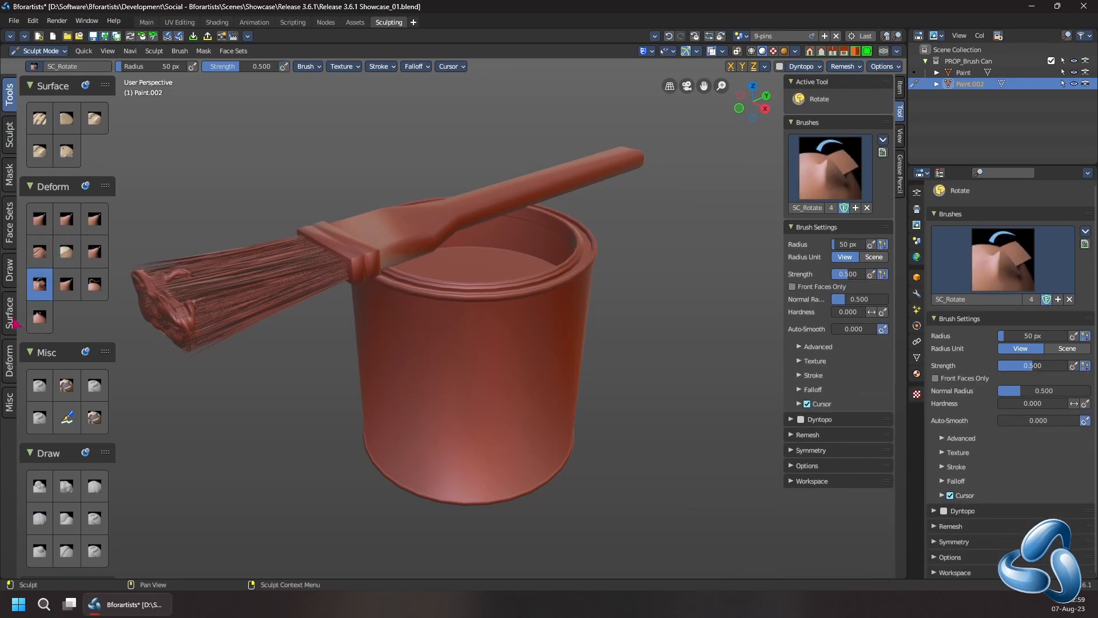
click(35, 66)
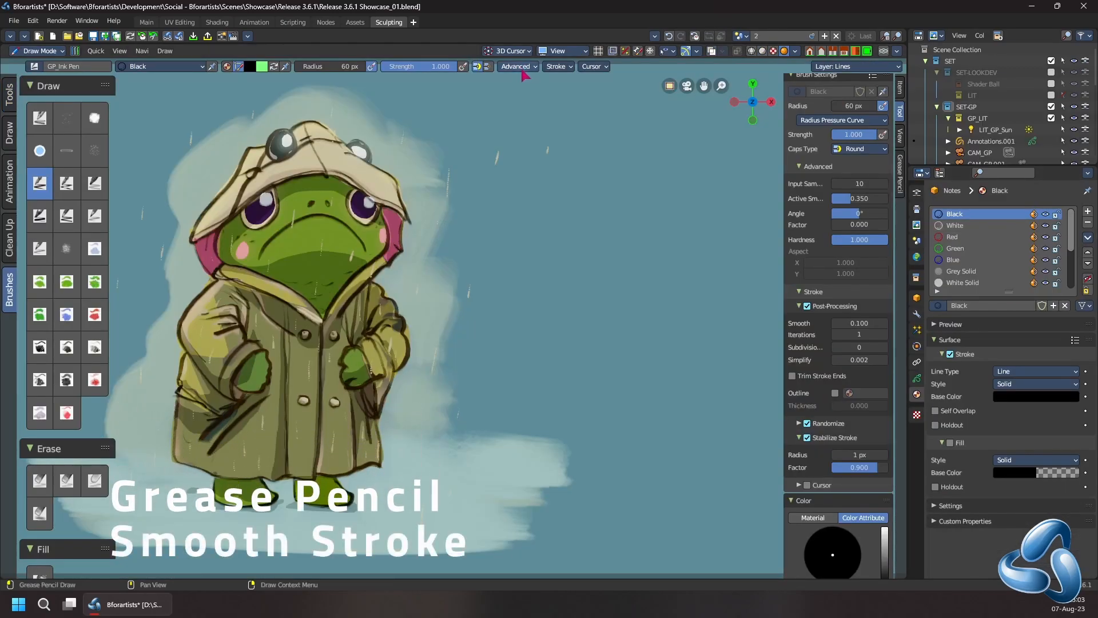
Toggle Stabilize Stroke in the GP_Ink Pen brush's stroke settings and adjust its radius
click(556, 66)
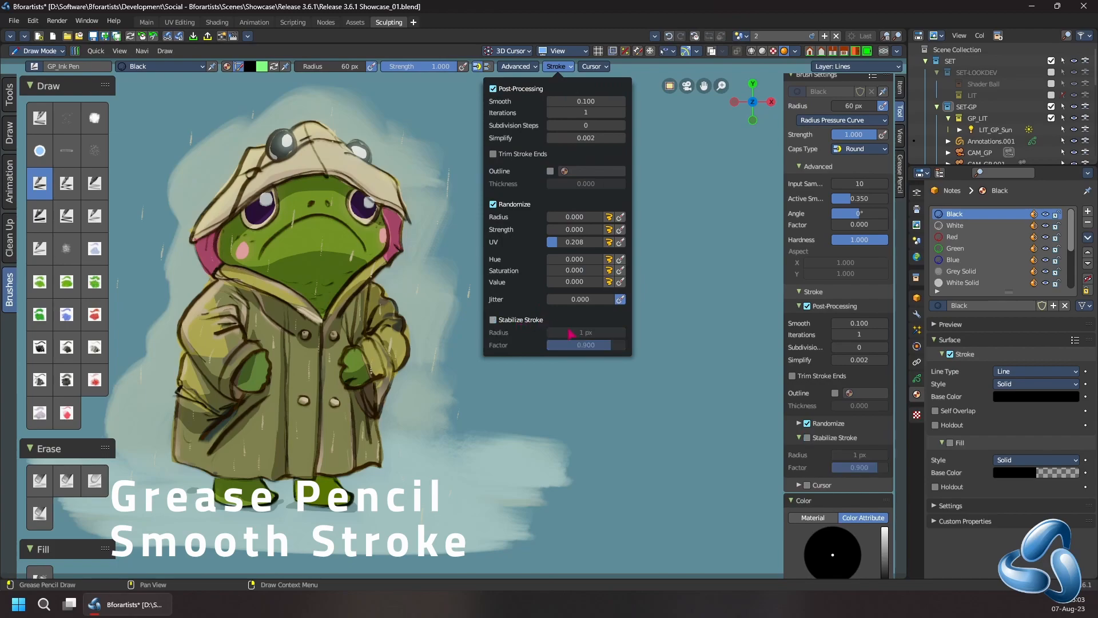
click(493, 320)
drag(566, 333, 579, 338)
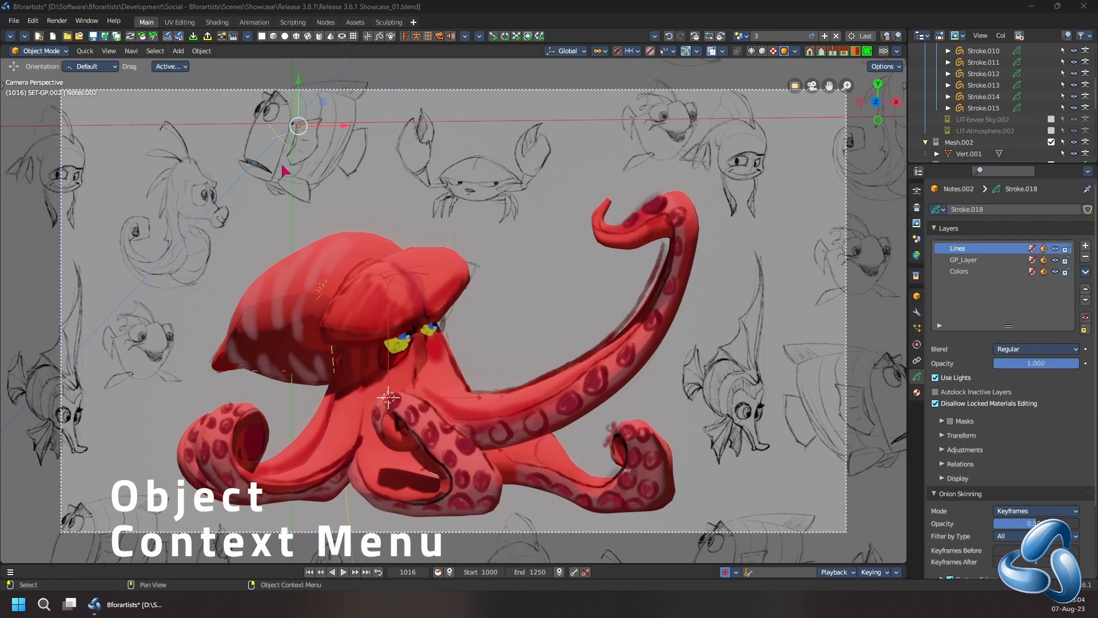
Isolate the octopus line drawing in local view, remove it from that view, and return to the full scene
right_click(310, 282)
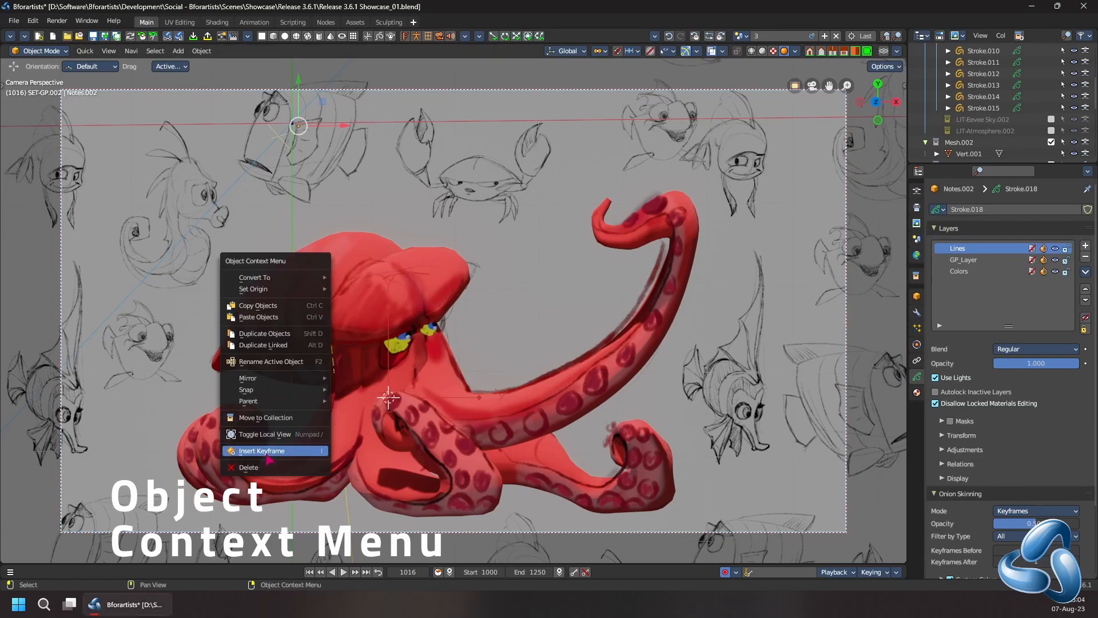
click(277, 434)
right_click(415, 308)
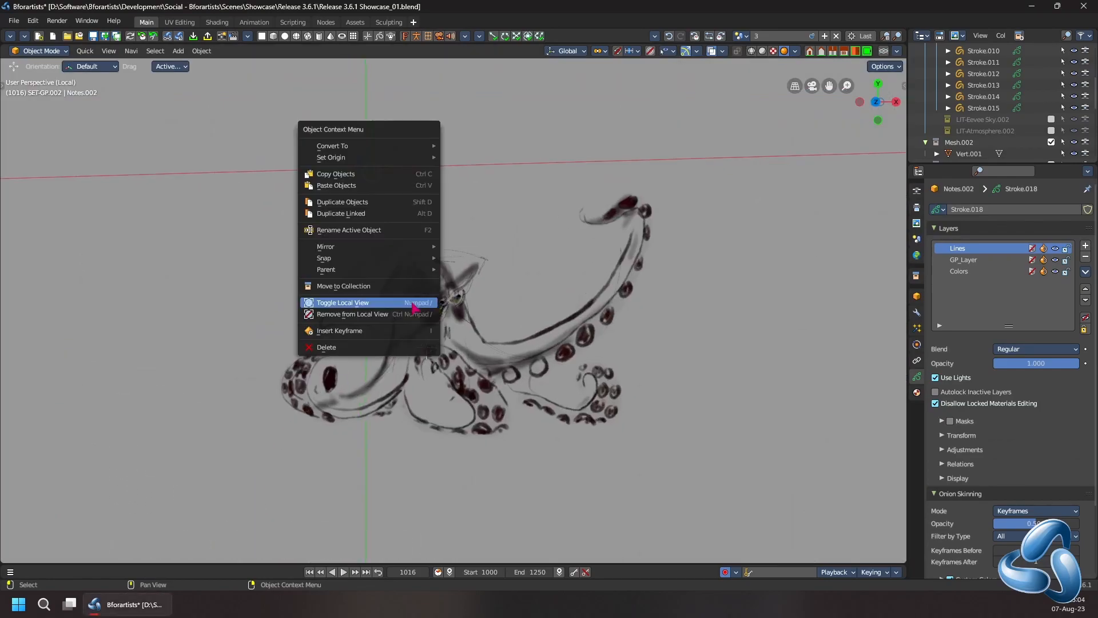
click(408, 316)
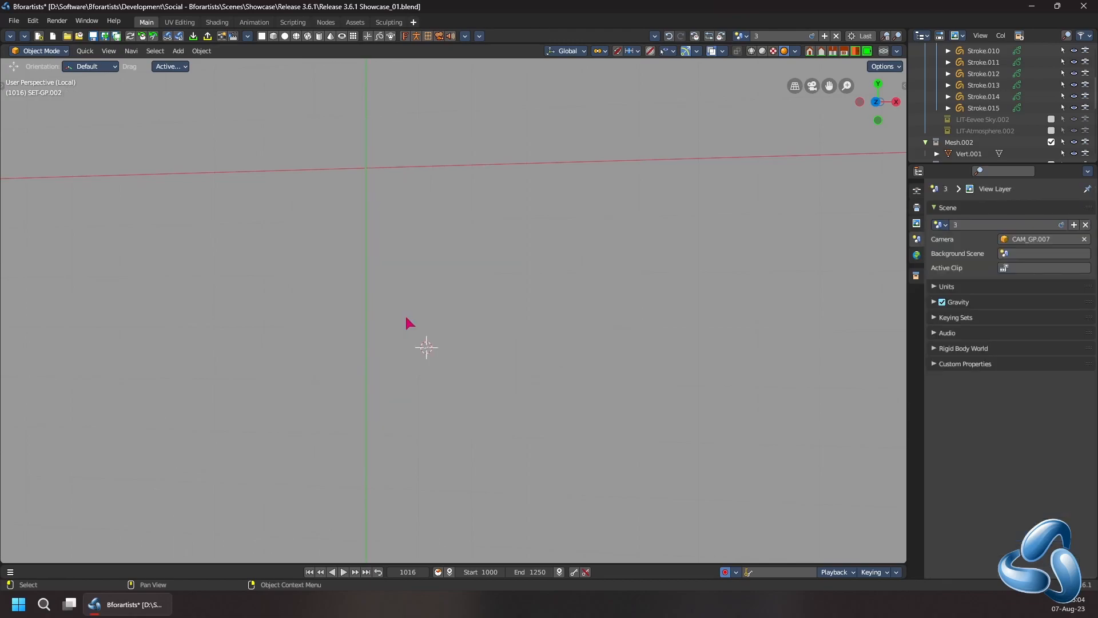
right_click(406, 319)
click(401, 308)
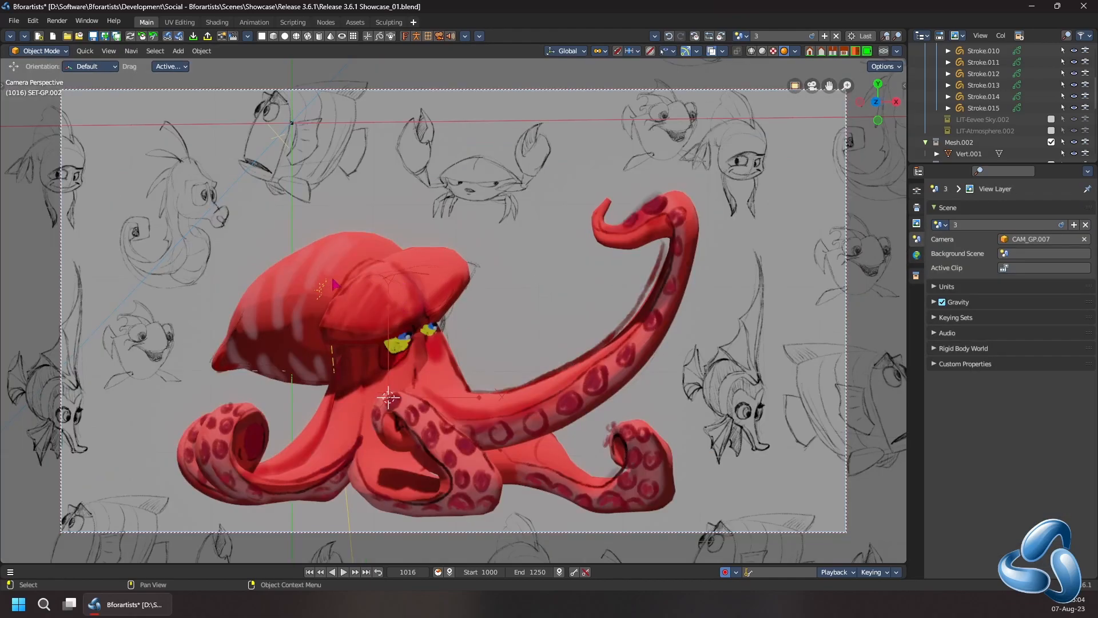
Select the octopus head and open the Move to Collection choices for it
click(294, 345)
right_click(295, 345)
click(294, 344)
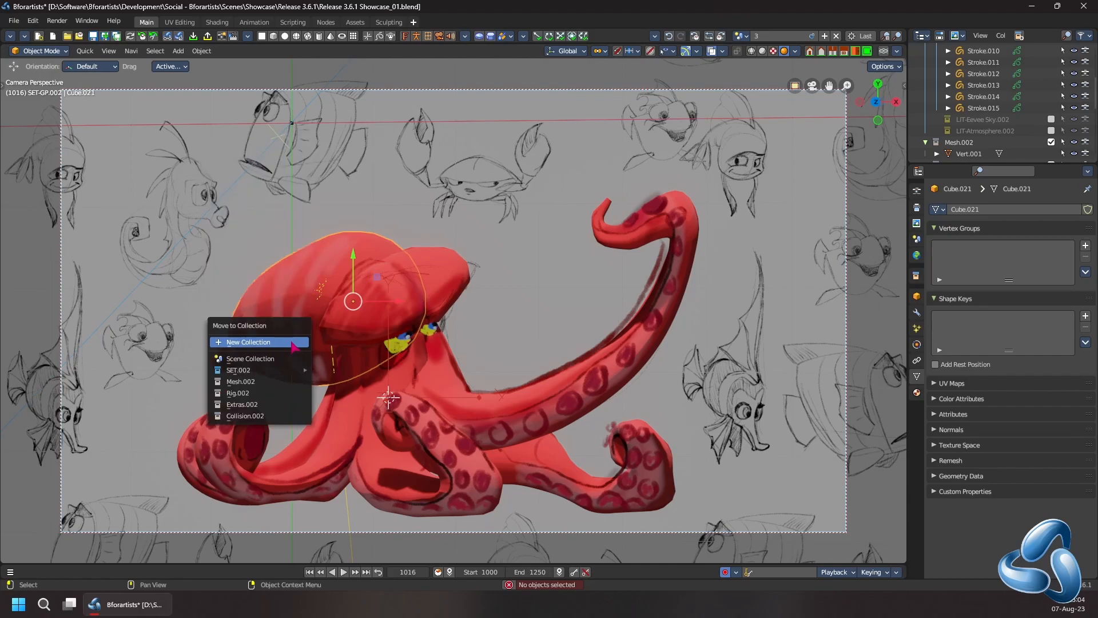
click(197, 52)
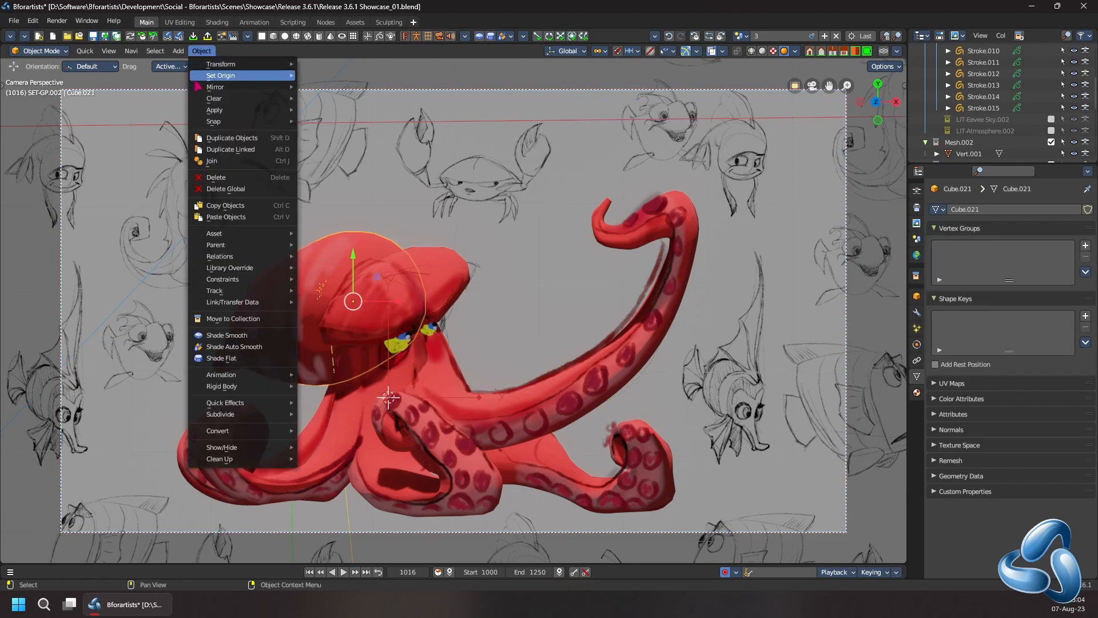
click(239, 322)
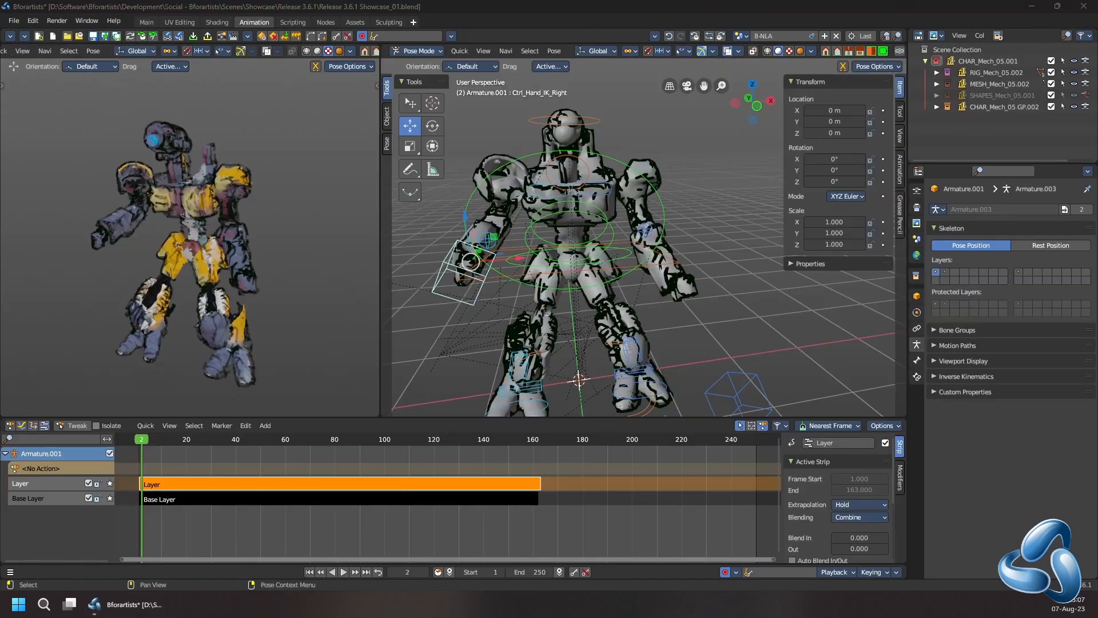
Play the mech animation and put the upper Layer strip into Tweak mode with Isolate enabled
key(space)
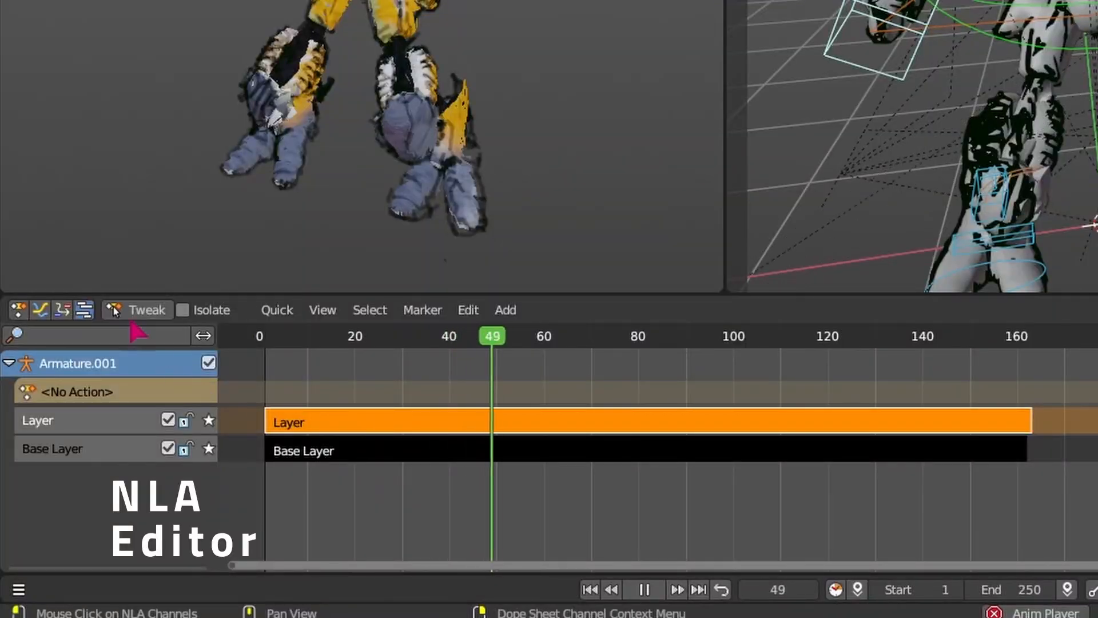
click(73, 426)
click(138, 311)
click(186, 310)
click(140, 311)
click(140, 311)
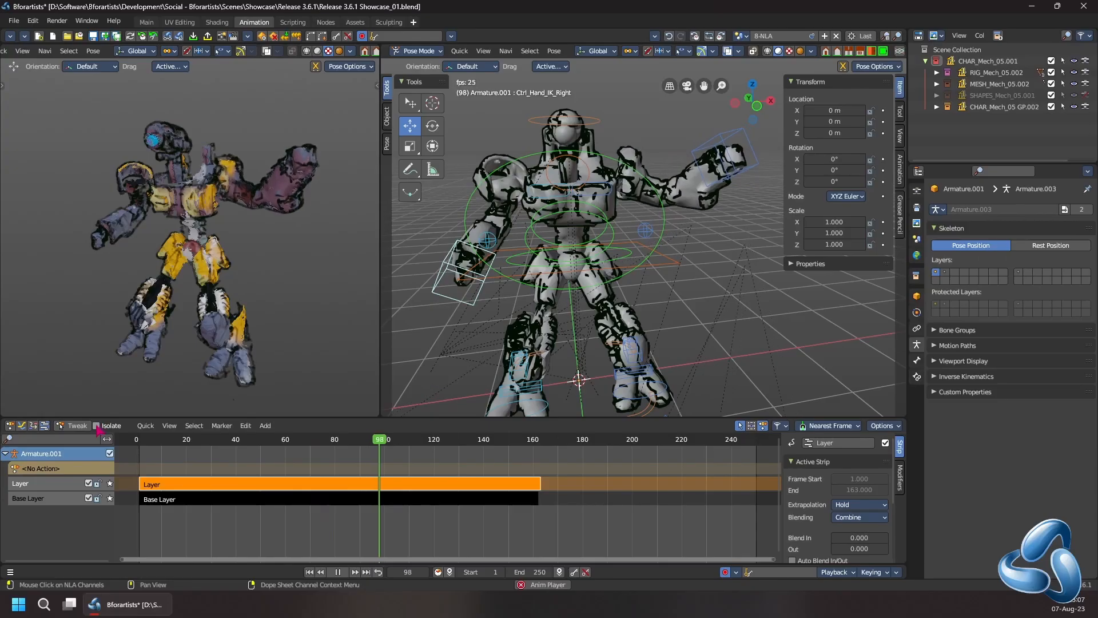
click(140, 310)
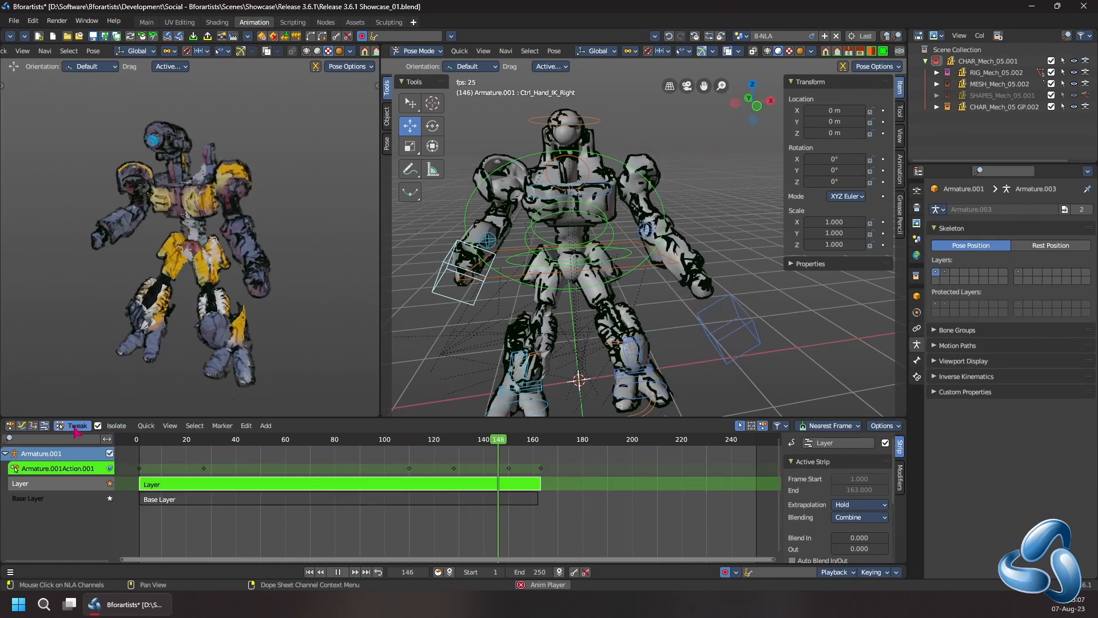
Exit Tweak mode on the Layer strip, scrub back to the start of the timeline, and turn off Isolate
click(75, 428)
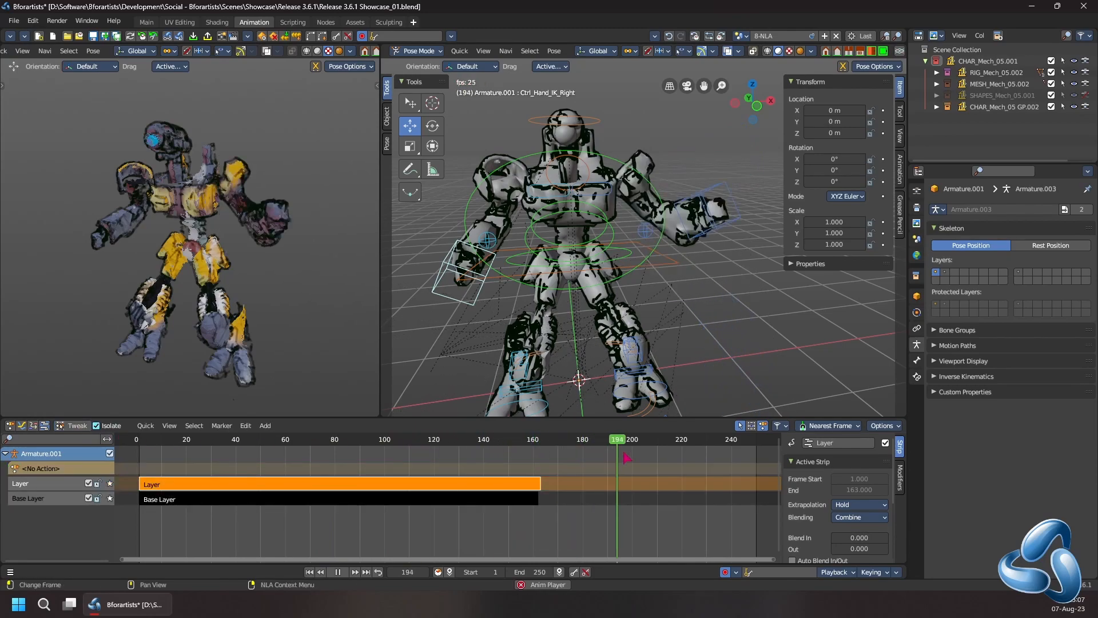
drag(581, 445, 138, 441)
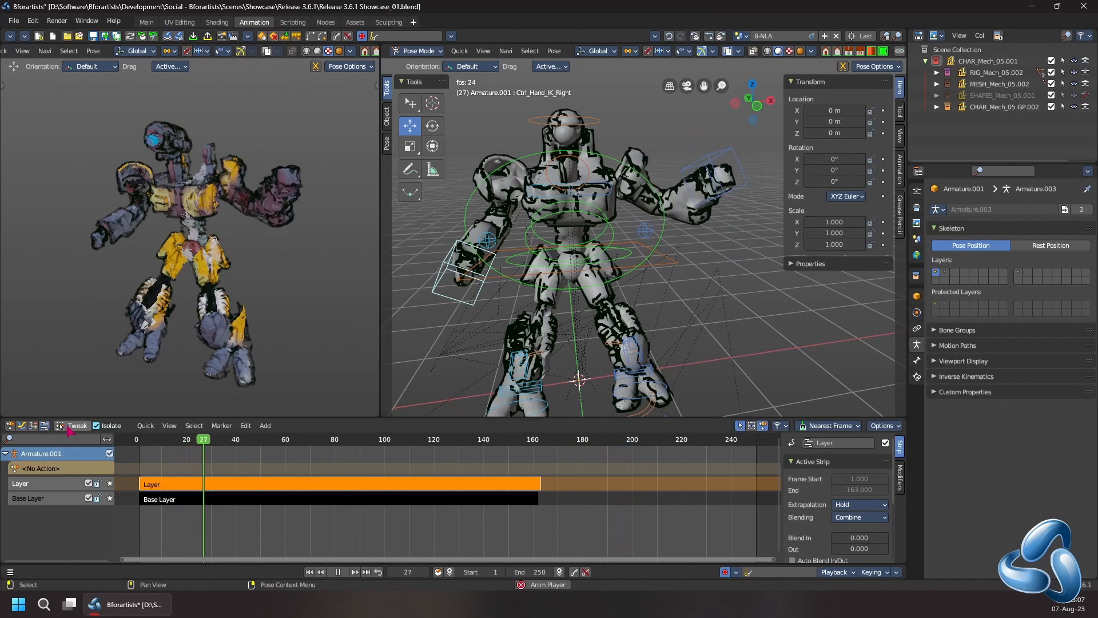
click(104, 427)
Open the NLA Edit and context commands to examine the Tweak Isolated, Full Stack and Lower Stack actions
click(245, 425)
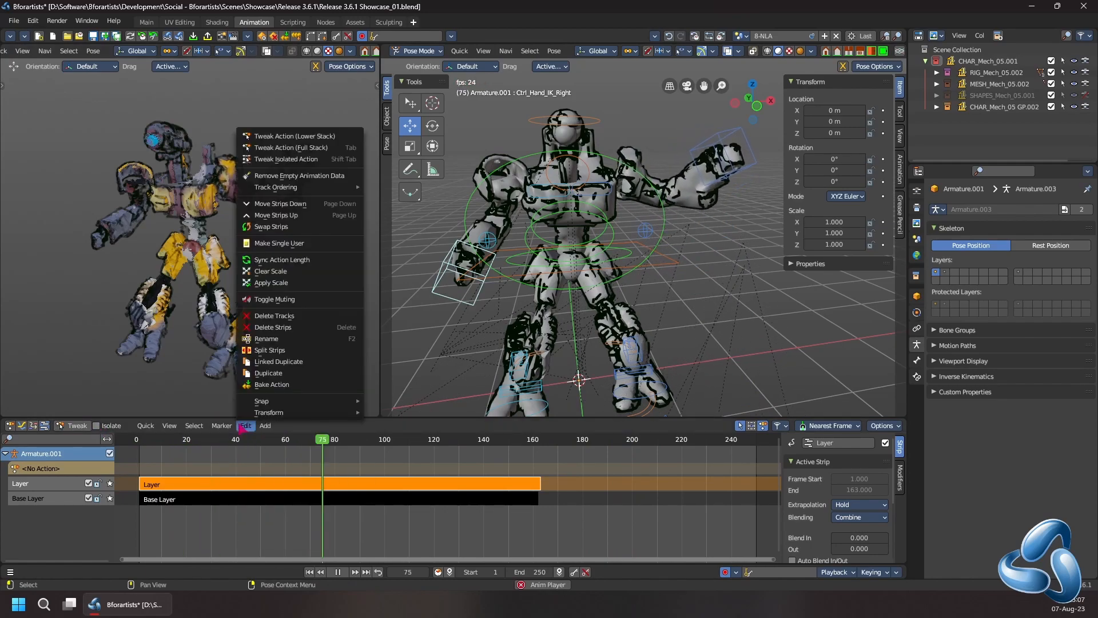
right_click(243, 424)
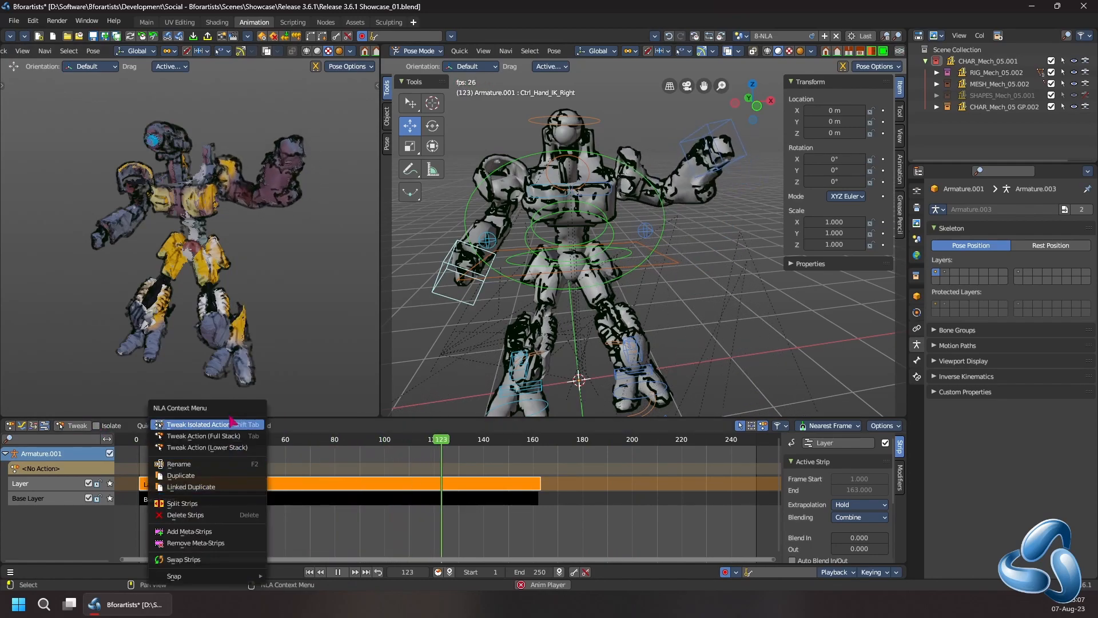
click(231, 447)
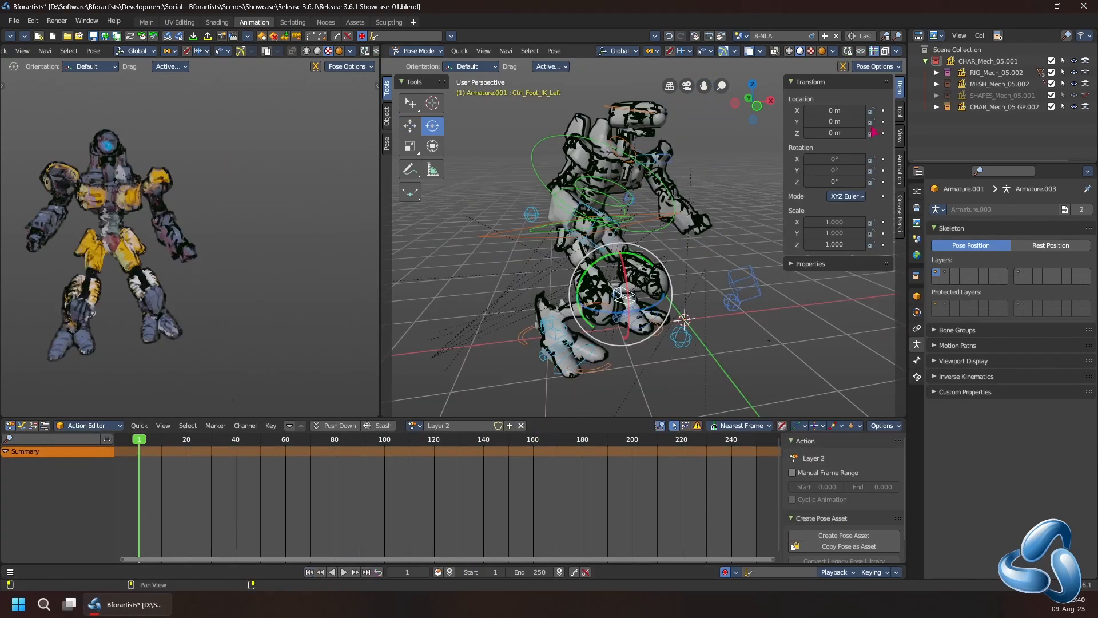
Keyframe the location and rotation of Ctrl_Foot_IK_Left at frame 1 and move the foot forward further along the timeline
drag(883, 110, 883, 181)
drag(140, 439, 189, 439)
click(410, 126)
drag(623, 294, 651, 274)
middle_drag(675, 275, 572, 272)
mouse_move(601, 286)
mouse_down()
mouse_move(627, 272)
mouse_move(595, 286)
mouse_up()
drag(188, 439, 260, 439)
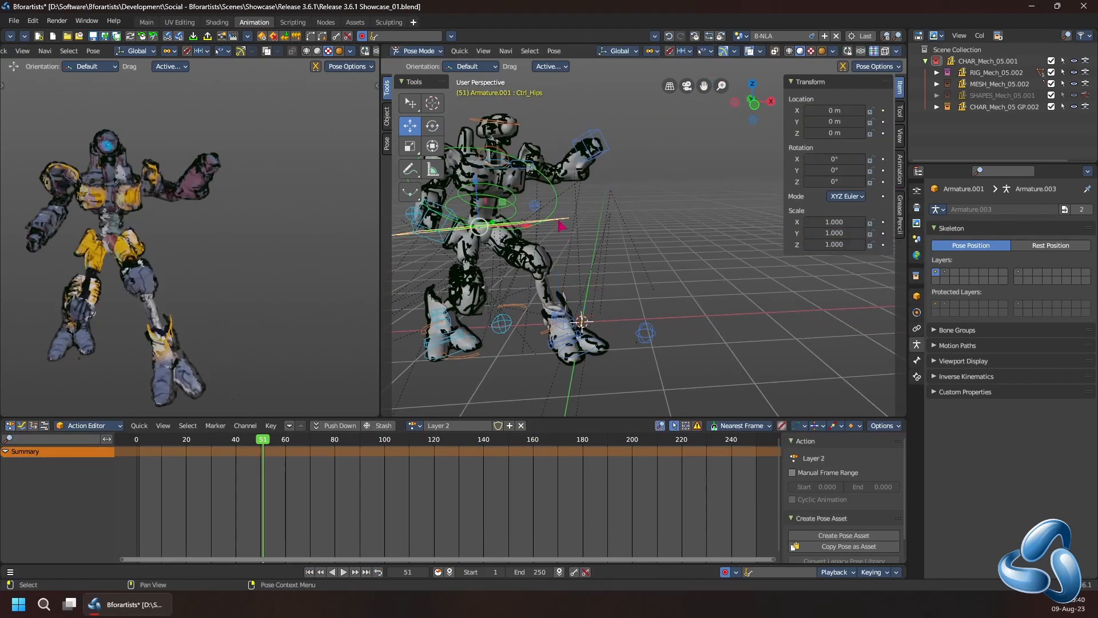
Keyframe Ctrl_Hips at frame 1, and move and rotate it at about frame 30
key(Escape)
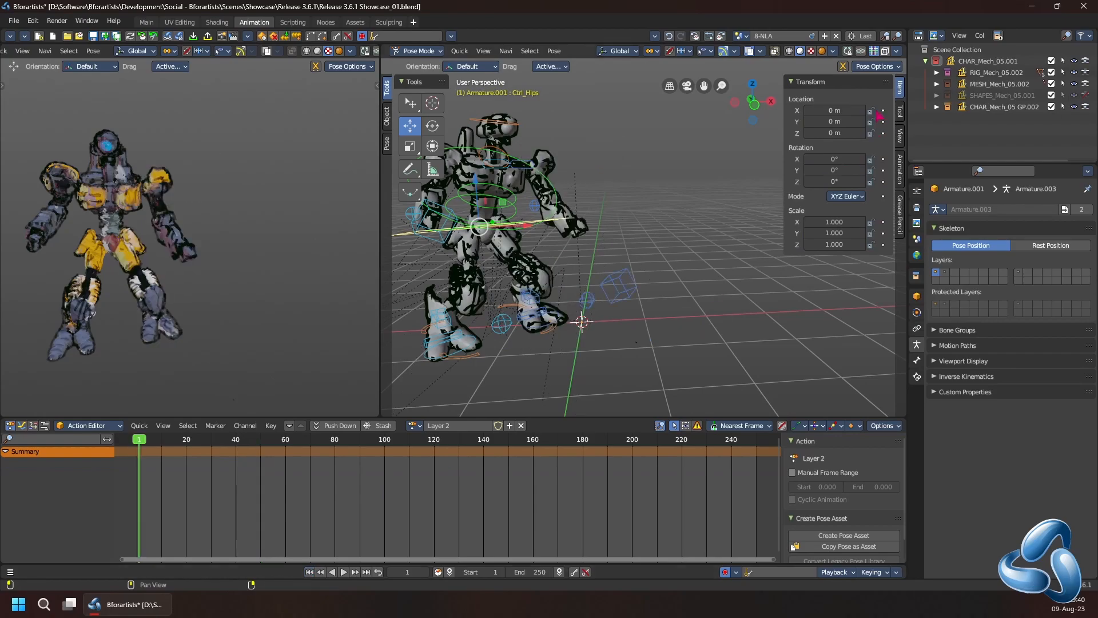
drag(140, 439, 211, 439)
middle_drag(618, 275, 686, 275)
drag(581, 238, 589, 243)
key(e)
drag(590, 243, 606, 252)
Adjust the Ctrl_Hips pose at frames 49 and 63 of the Layer 2 action
drag(211, 439, 259, 439)
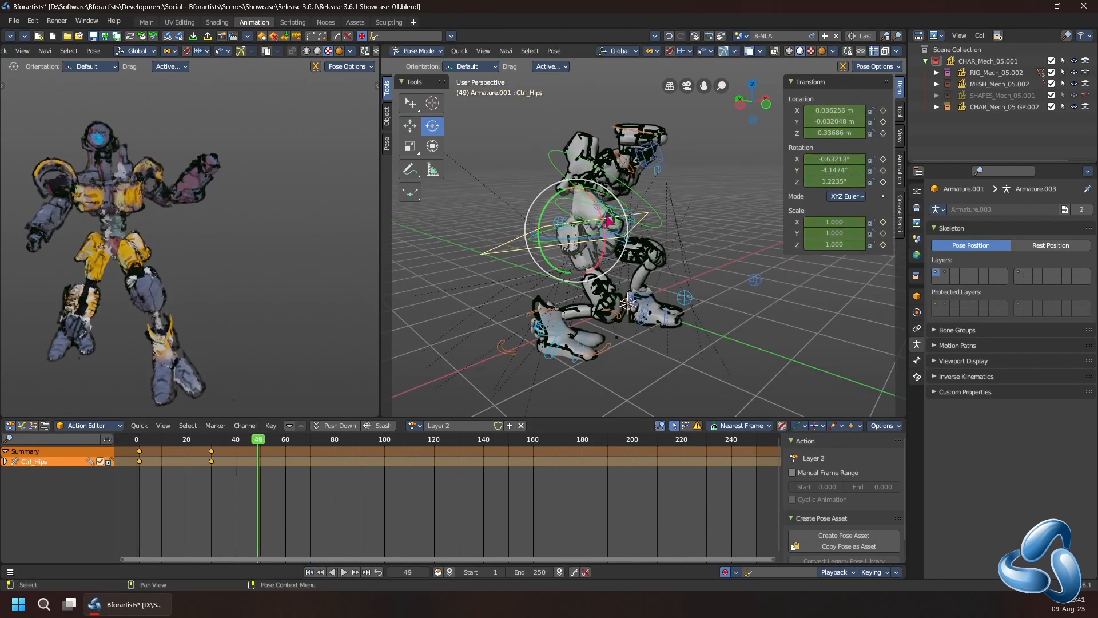
drag(581, 238, 603, 235)
drag(653, 229, 708, 223)
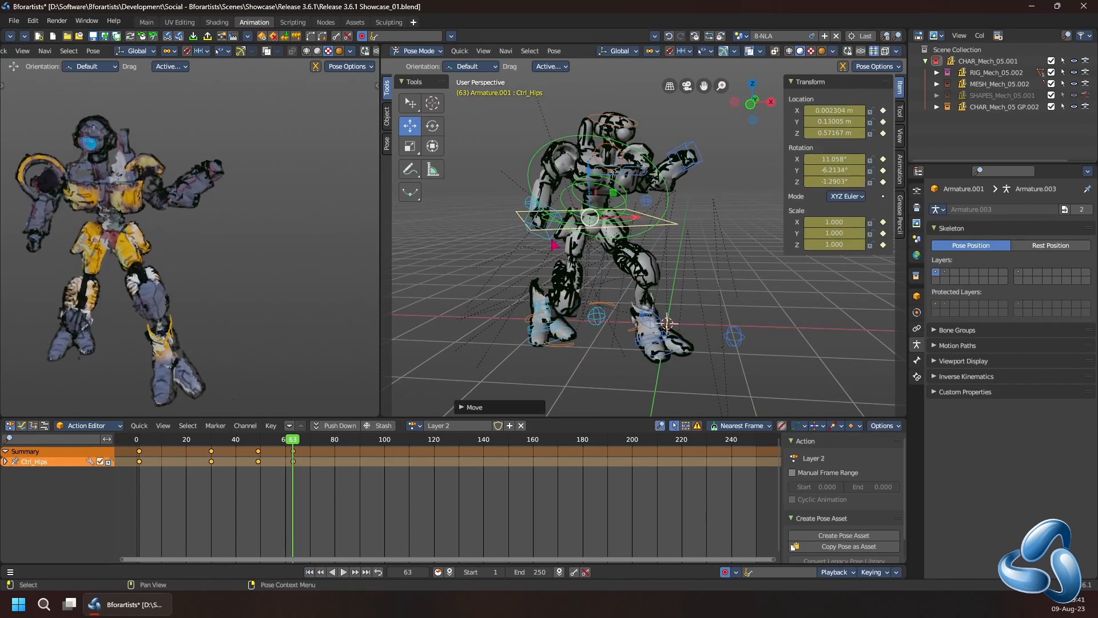
Keyframe the neck, head and right hand controls at frame 1, and rotate the right hand at about frame 17
key(i)
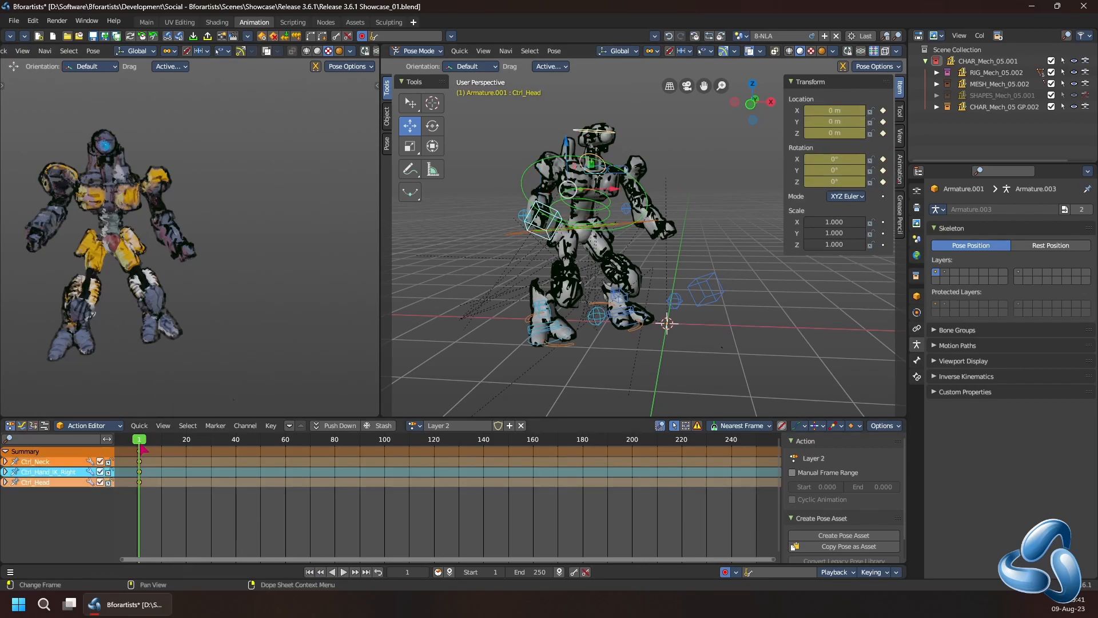
drag(139, 439, 179, 439)
click(517, 253)
key(e)
drag(517, 246, 524, 214)
Raise Ctrl_Hand_IK_Right outward at frame 35 and adjust it again at about frame 53
drag(179, 439, 224, 439)
key(w)
drag(522, 203, 496, 180)
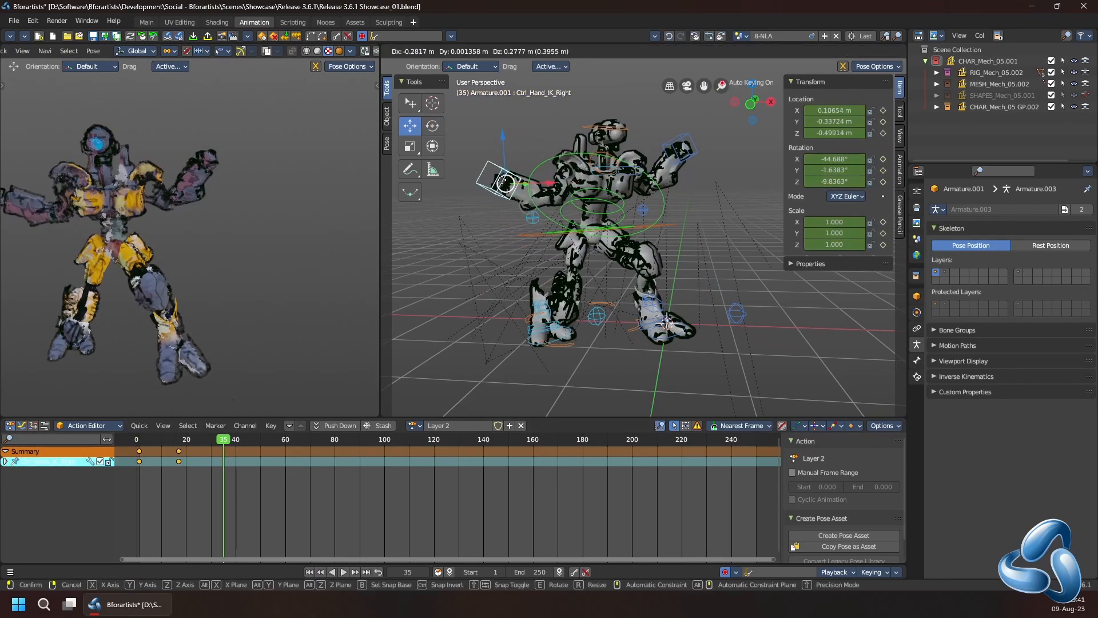
drag(224, 440, 268, 440)
drag(498, 180, 504, 169)
key(e)
Reposition the right hand control at about frame 66, refining its placement from a second viewing angle
drag(268, 439, 299, 440)
key(w)
drag(504, 173, 517, 165)
alt+middle_drag(518, 229, 640, 234)
drag(535, 178, 547, 170)
alt+middle_drag(606, 229, 561, 229)
Select Ctrl_Hips and move it to a new pose at frame 18
click(575, 157)
drag(140, 439, 181, 439)
click(491, 234)
drag(527, 221, 518, 229)
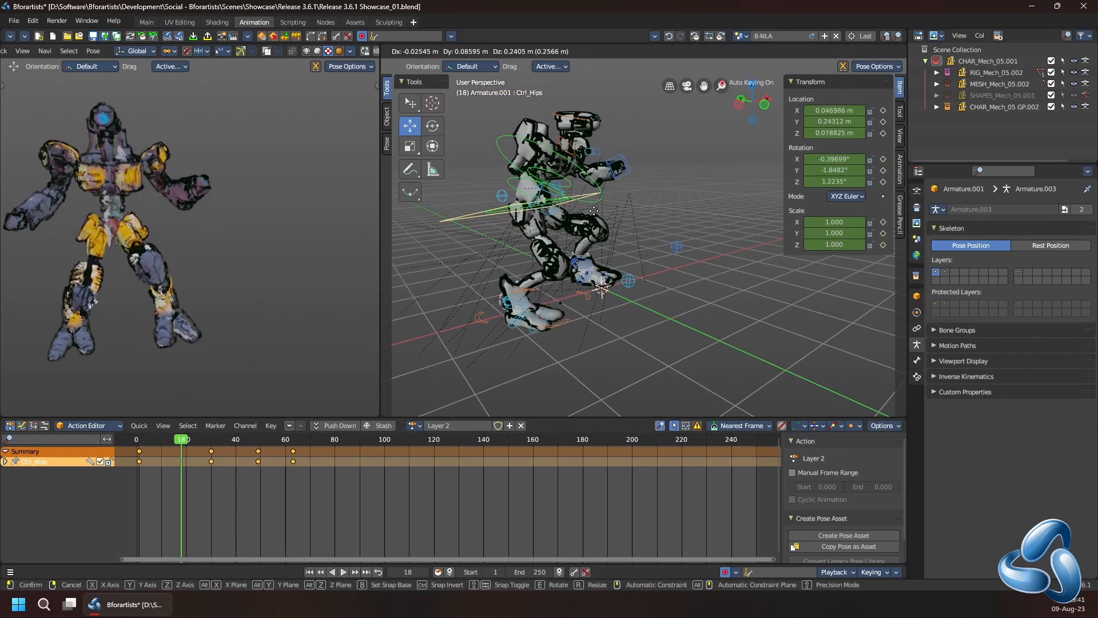
Rotate Ctrl_Neck at frame 18 and at three further frames to animate the mech's head movement
click(572, 163)
key(e)
drag(612, 152, 691, 152)
drag(182, 439, 224, 439)
drag(634, 146, 641, 174)
drag(223, 440, 273, 446)
drag(658, 143, 666, 178)
drag(272, 439, 318, 439)
drag(664, 149, 709, 180)
Return to the start of the timeline and play back the Layer 2 pose animation
drag(318, 440, 136, 440)
alt+middle_drag(754, 400, 677, 403)
key(space)
key(space)
Push the Layer 2 action down into an NLA strip and shift it to frames 36 to 108 for playback
click(338, 426)
click(45, 425)
drag(205, 484, 293, 484)
drag(196, 439, 137, 460)
key(space)
alt+middle_drag(589, 254, 624, 253)
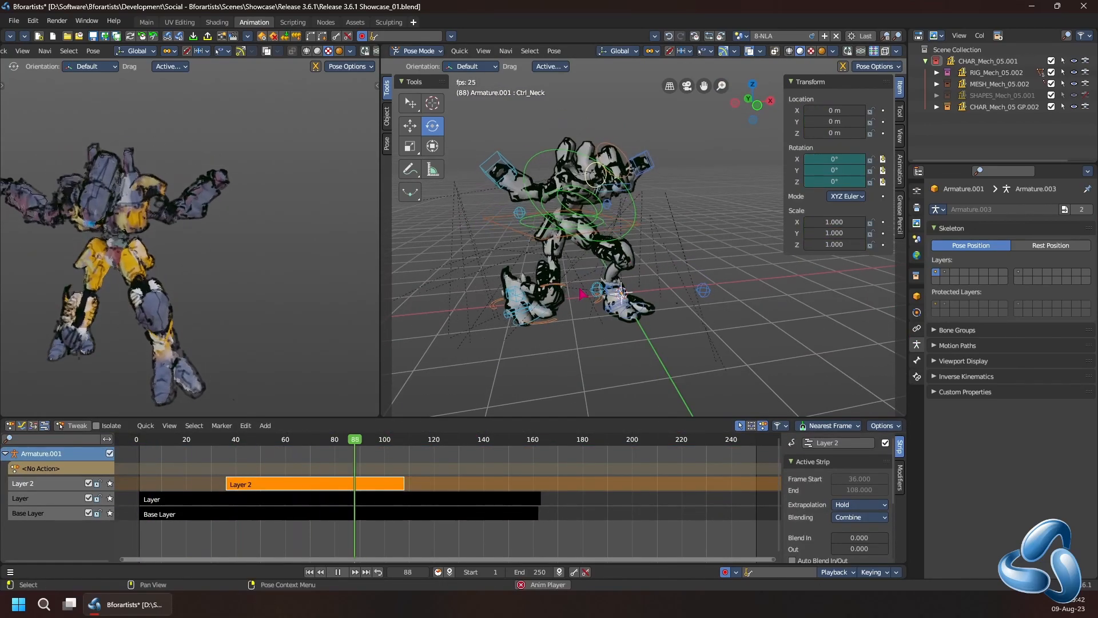
Move the Layer 2 strip to frames 12 to 84 and play it in Tweak mode
key(space)
drag(322, 486, 262, 486)
click(202, 440)
key(Tab)
key(space)
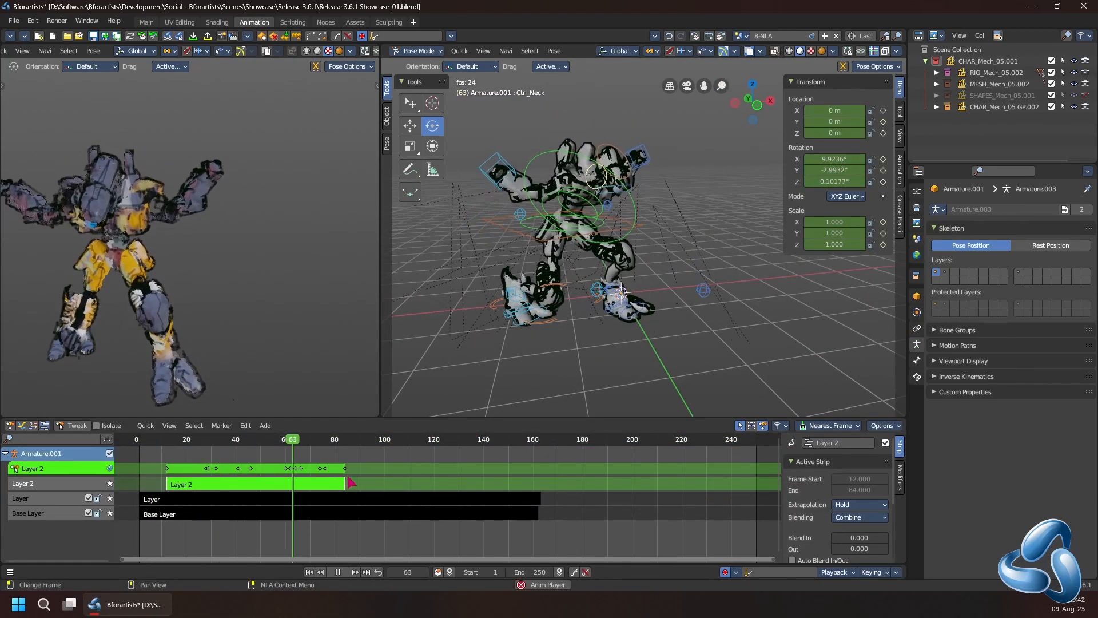
Reposition a rig control while tweaking Layer 2, and leave Tweak mode after restarting playback
key(space)
click(410, 126)
click(487, 209)
drag(549, 197, 541, 212)
click(503, 146)
key(space)
key(Tab)
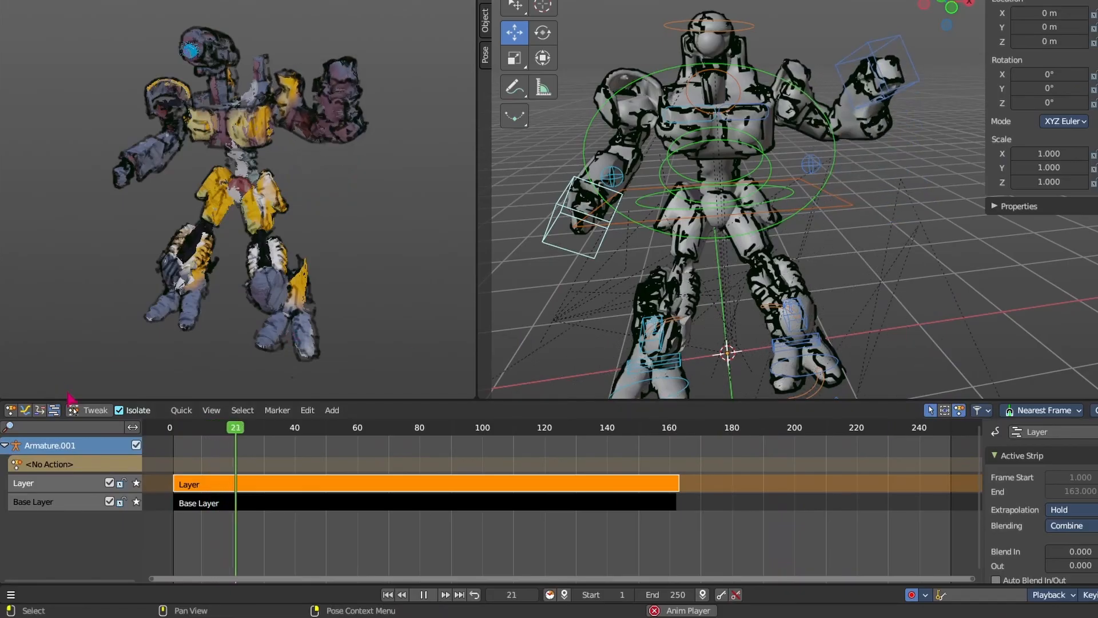
Review the Tweak Isolated Action command among the NLA edit and context commands for the Layer strip
click(331, 411)
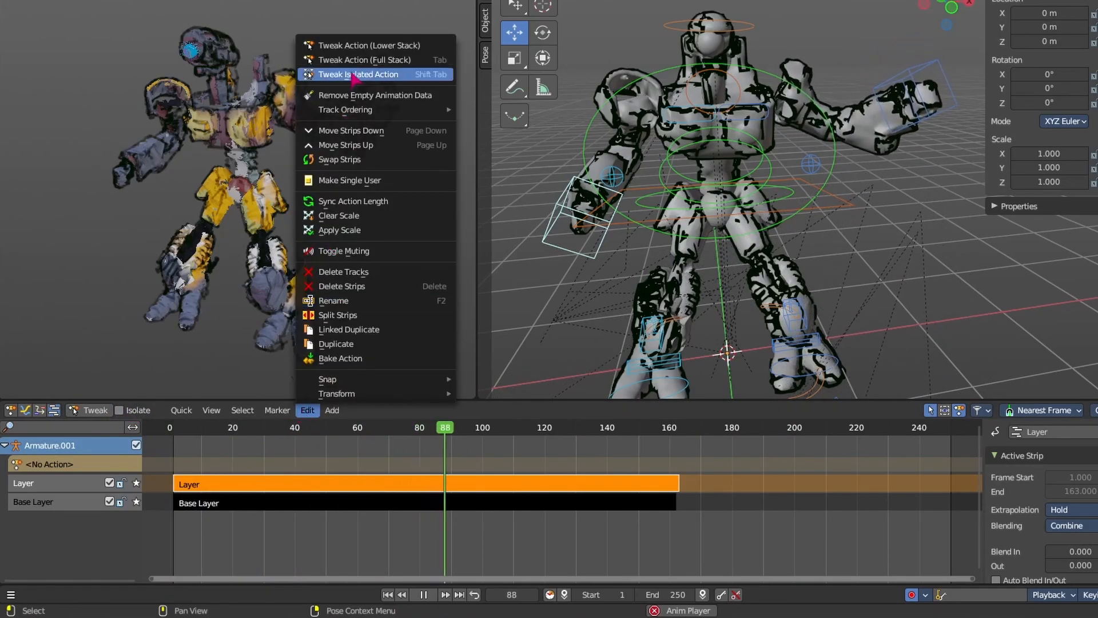
right_click(308, 486)
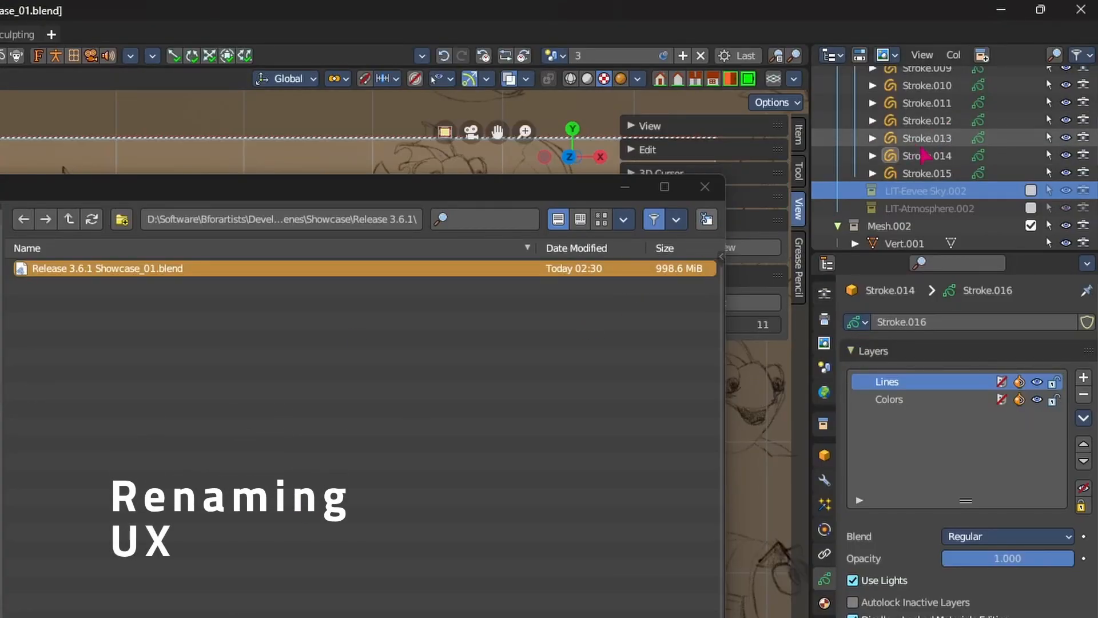
Open the names of Stroke.013, the Release 3.6.1 Showcase_01.blend file and the LIT-Atmosphere.002 collection for editing, cancelling each rename
double_click(932, 141)
key(Escape)
double_click(151, 269)
key(Escape)
double_click(924, 212)
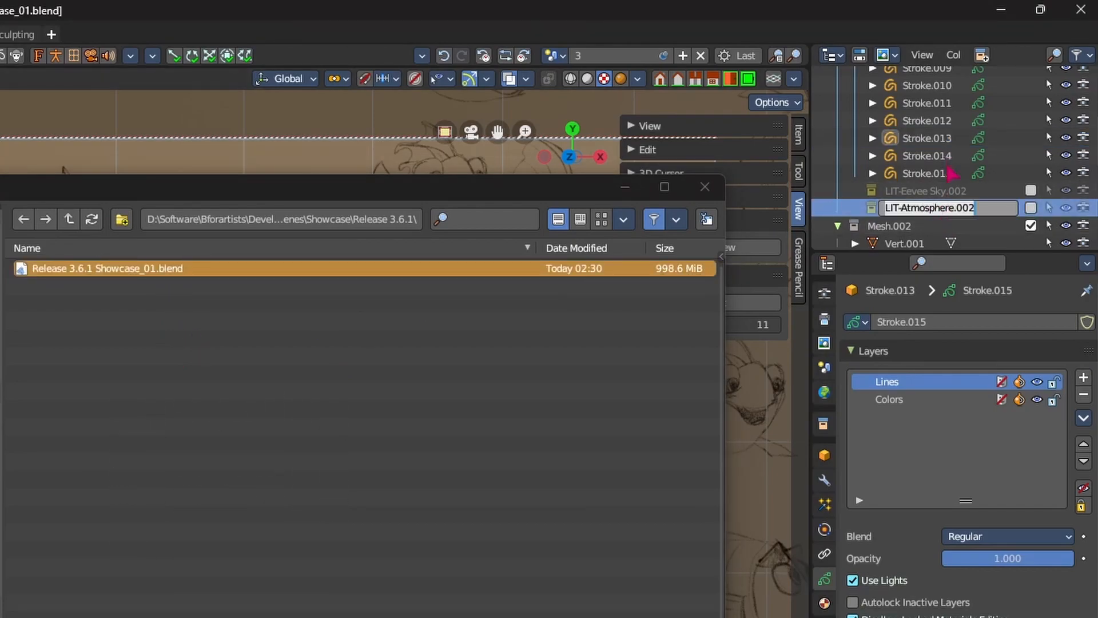
key(Escape)
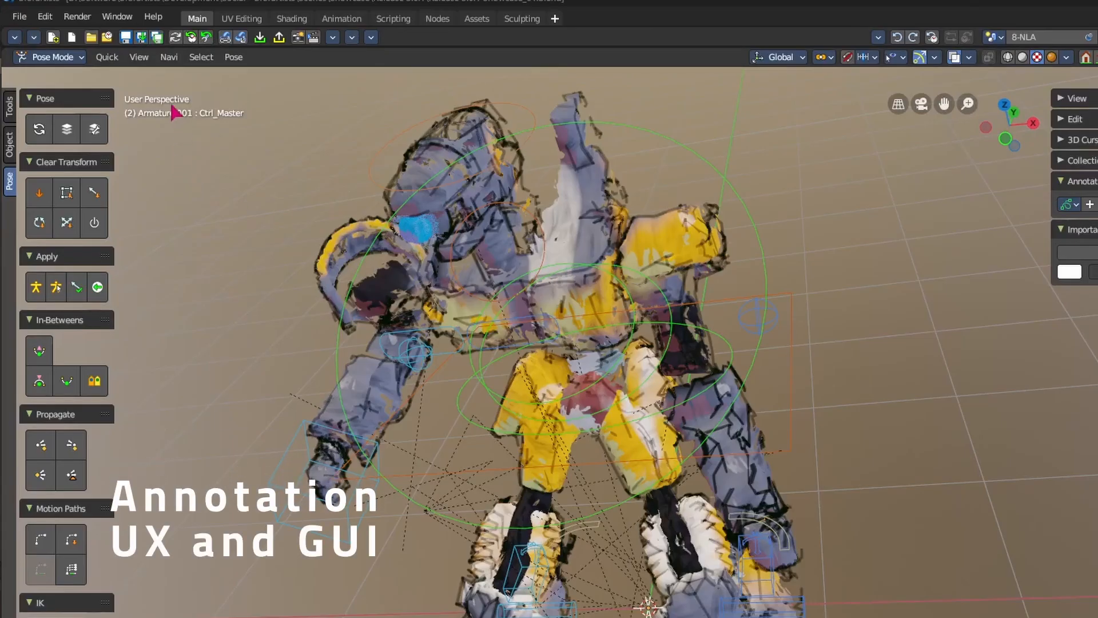
Draw freehand arrow annotations beside the mech with the legacy Draw Annotation command
click(139, 56)
mouse_move(273, 180)
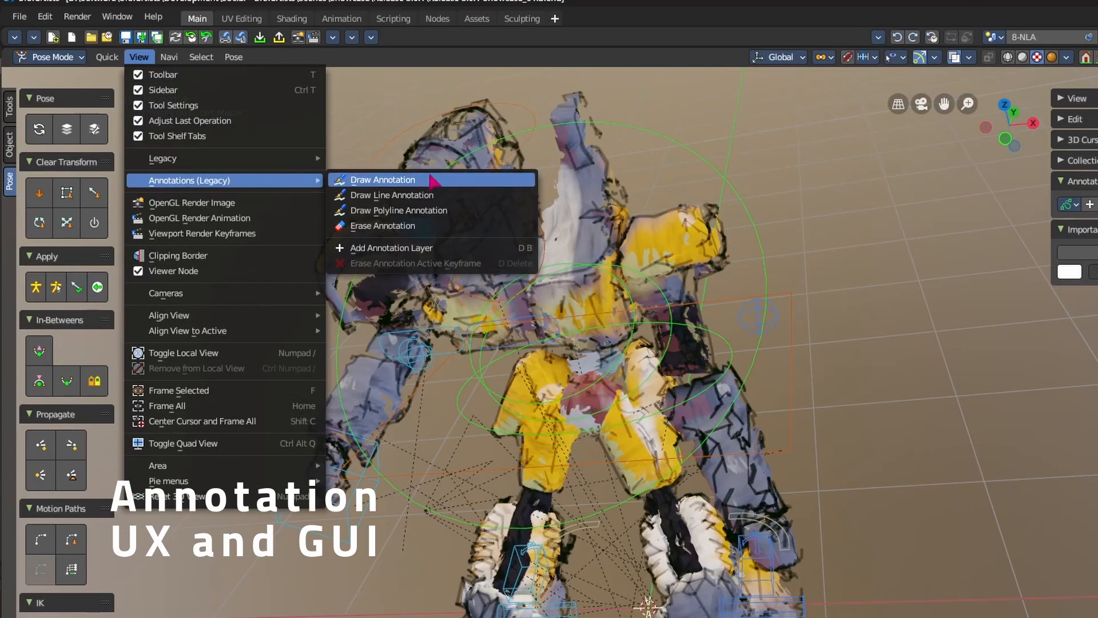
drag(783, 370, 848, 271)
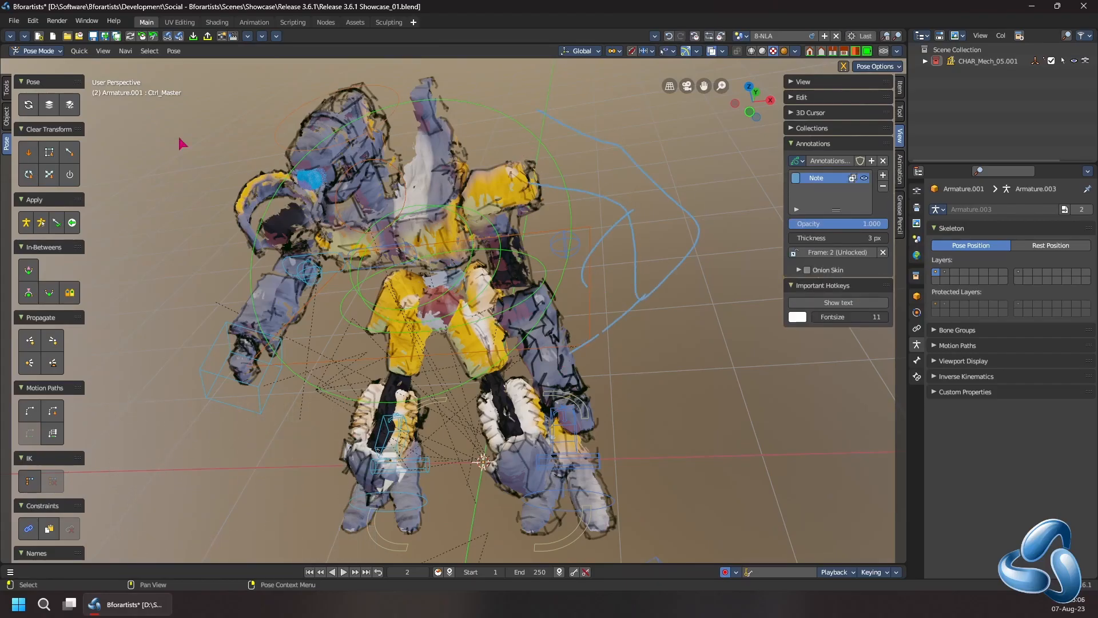
Show the standard viewport tools and examine the legacy annotation commands for erasing and adding layers
click(6, 89)
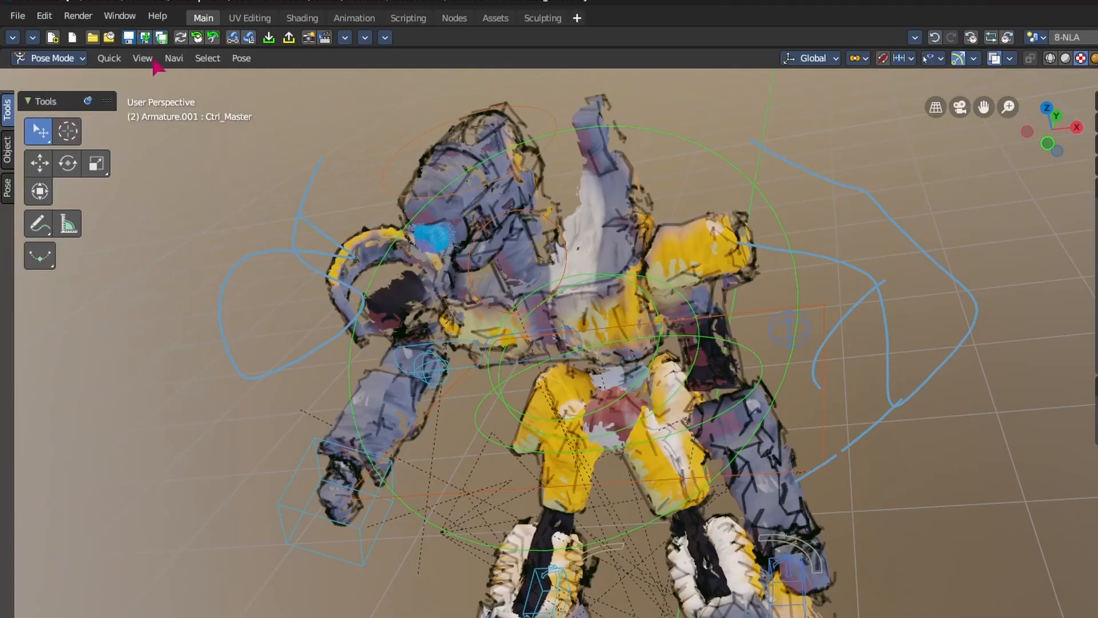
click(103, 51)
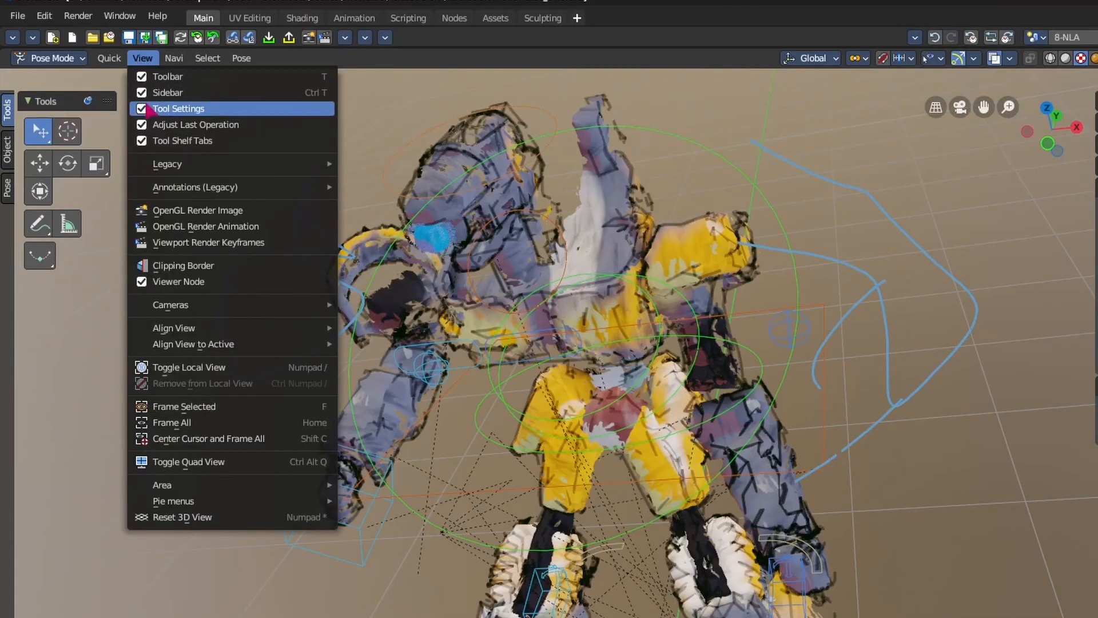
mouse_move(126, 129)
mouse_move(172, 187)
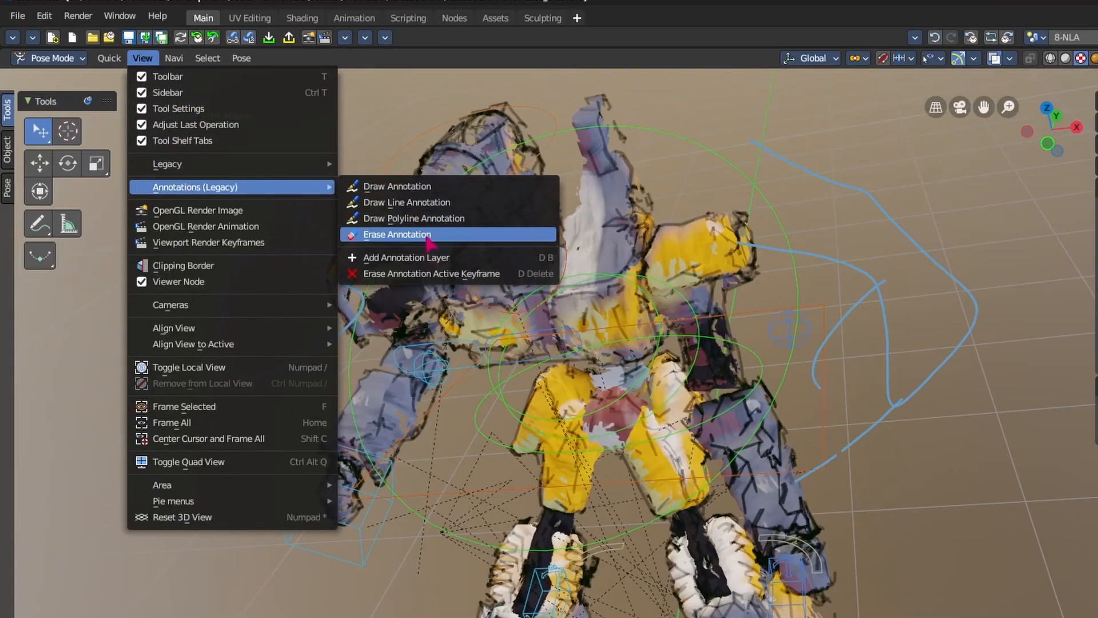
click(444, 262)
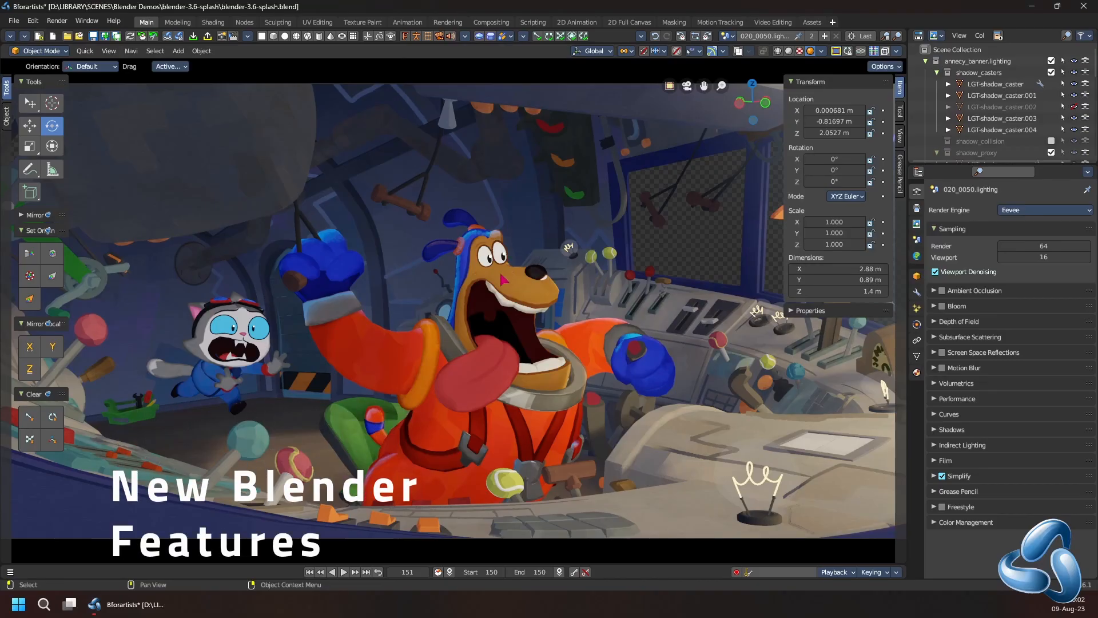
middle_drag(382, 298, 596, 371)
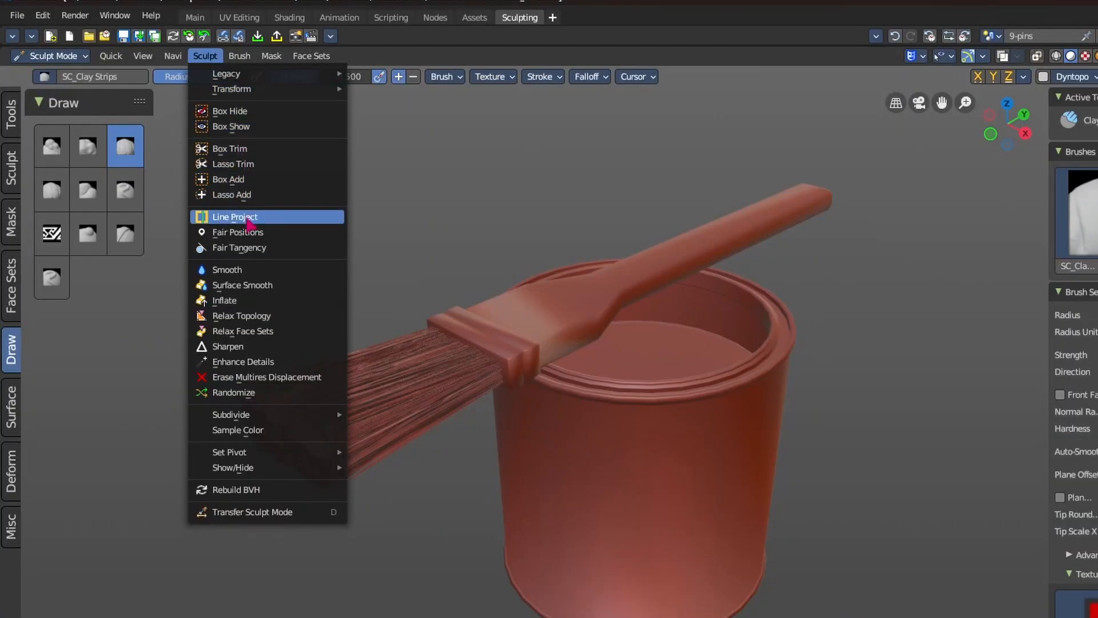
mouse_move(250, 415)
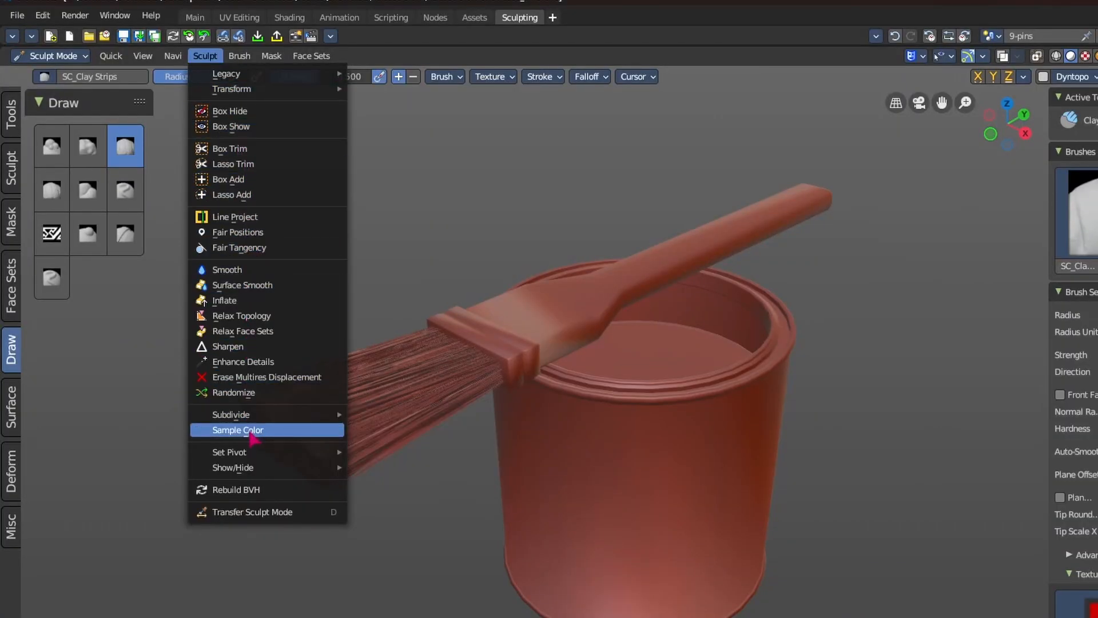
mouse_move(246, 454)
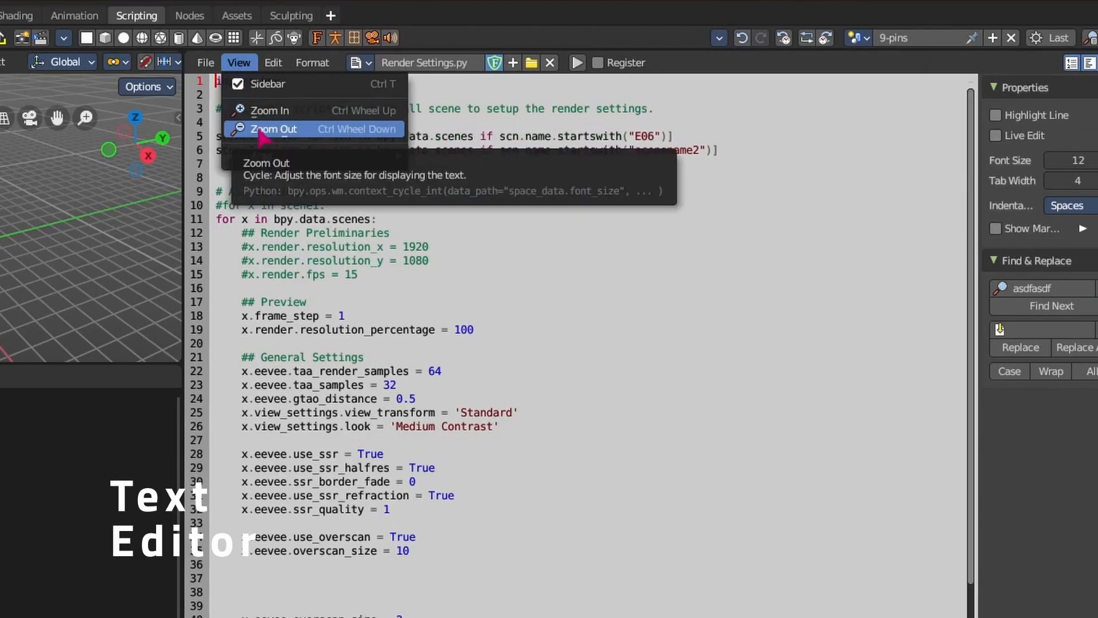
Open the Render Settings.py script for editing in the external text editor
click(206, 63)
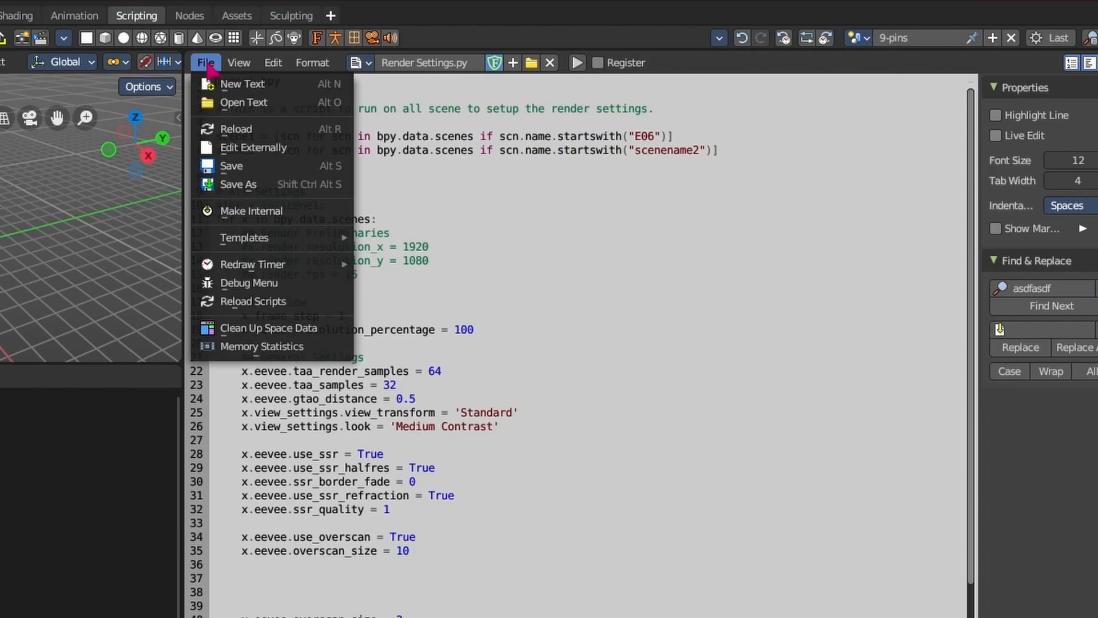
click(251, 147)
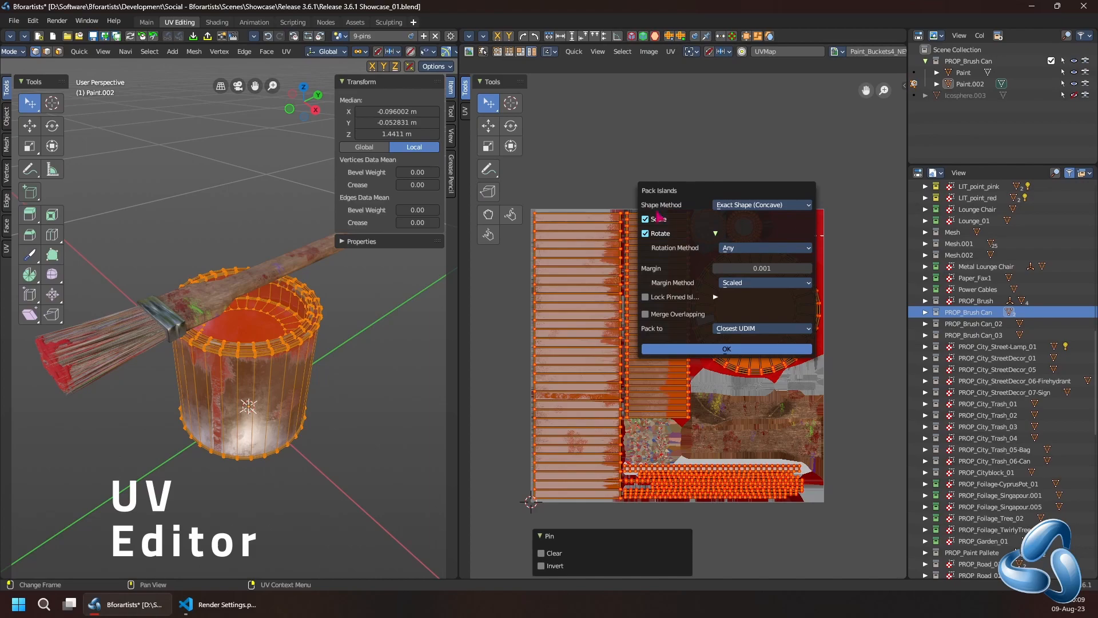
Toggle Lock Pinned Islands in the Pack Islands settings and turn it back off
click(651, 301)
click(651, 301)
click(651, 300)
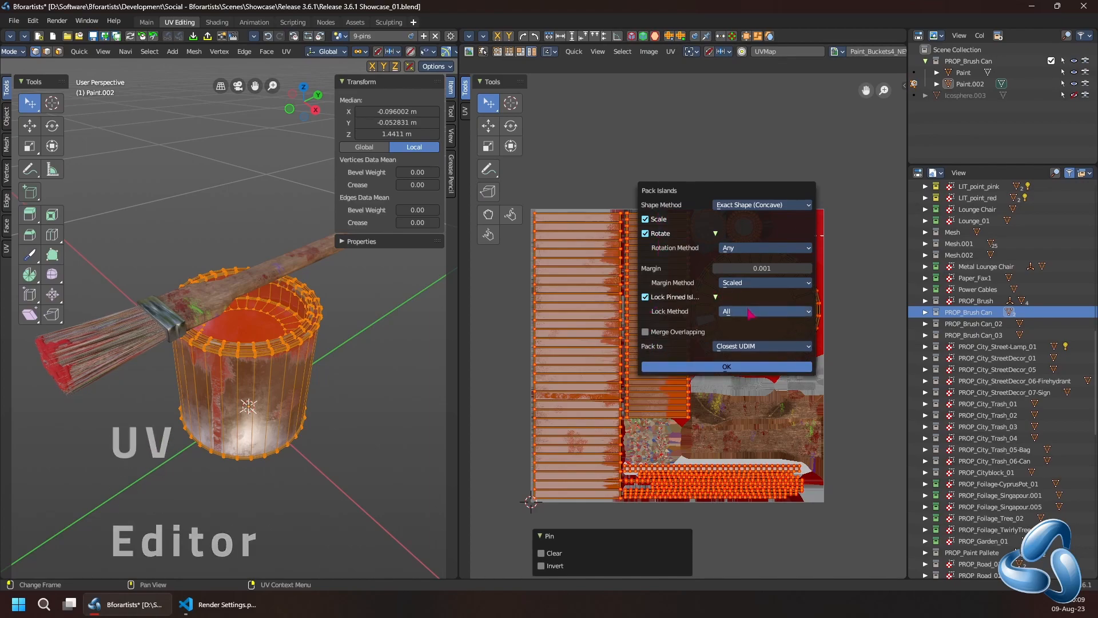
click(663, 299)
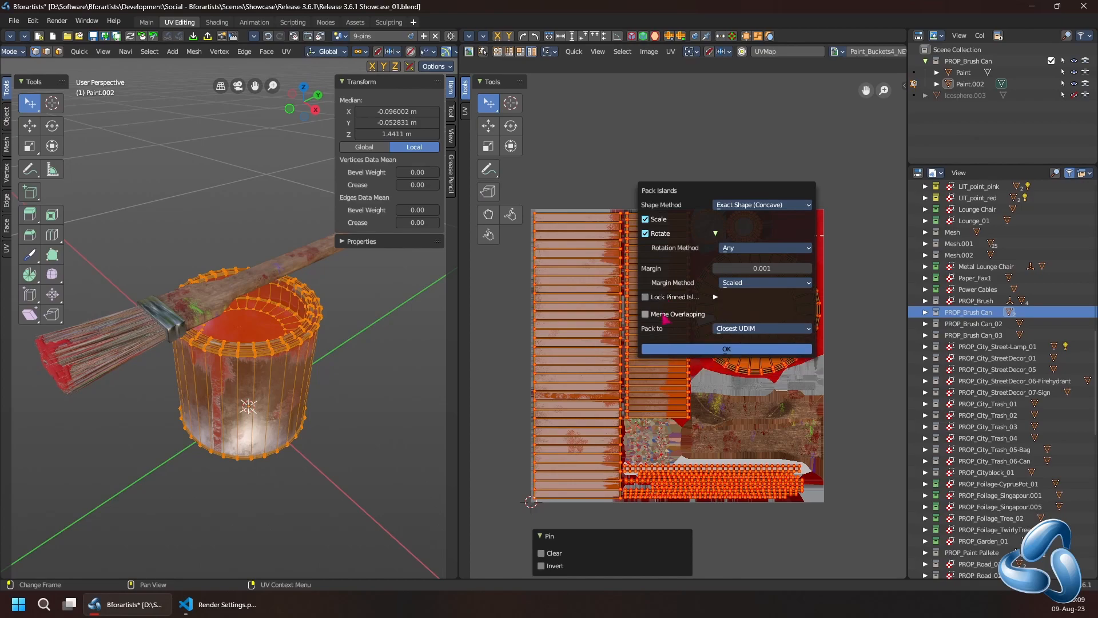
Invert the pins on the paint can's selected UVs
click(671, 52)
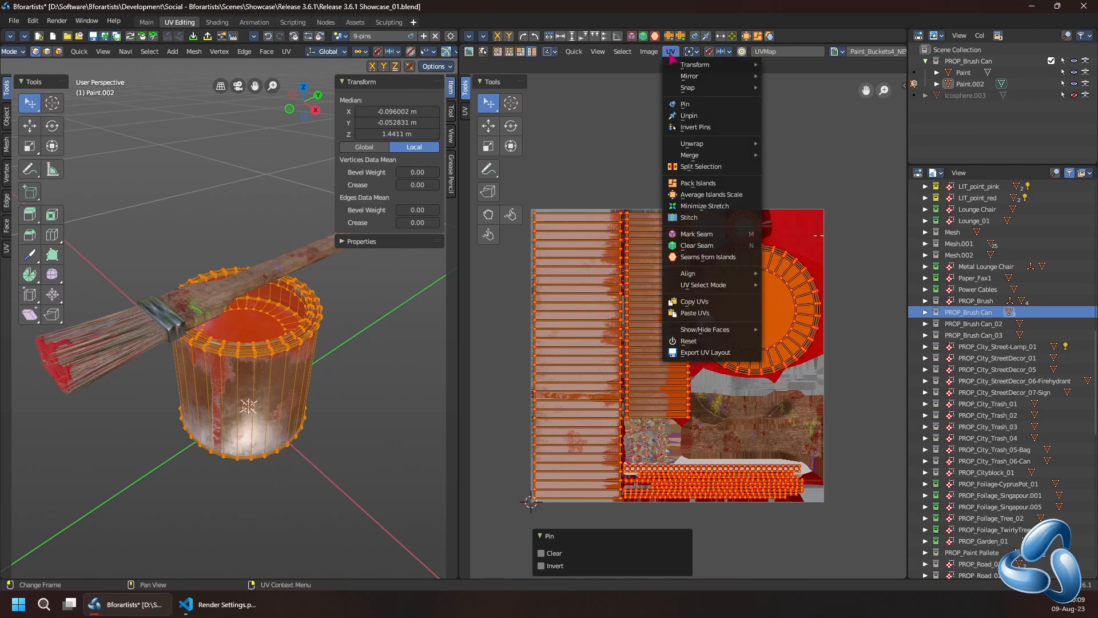
click(722, 128)
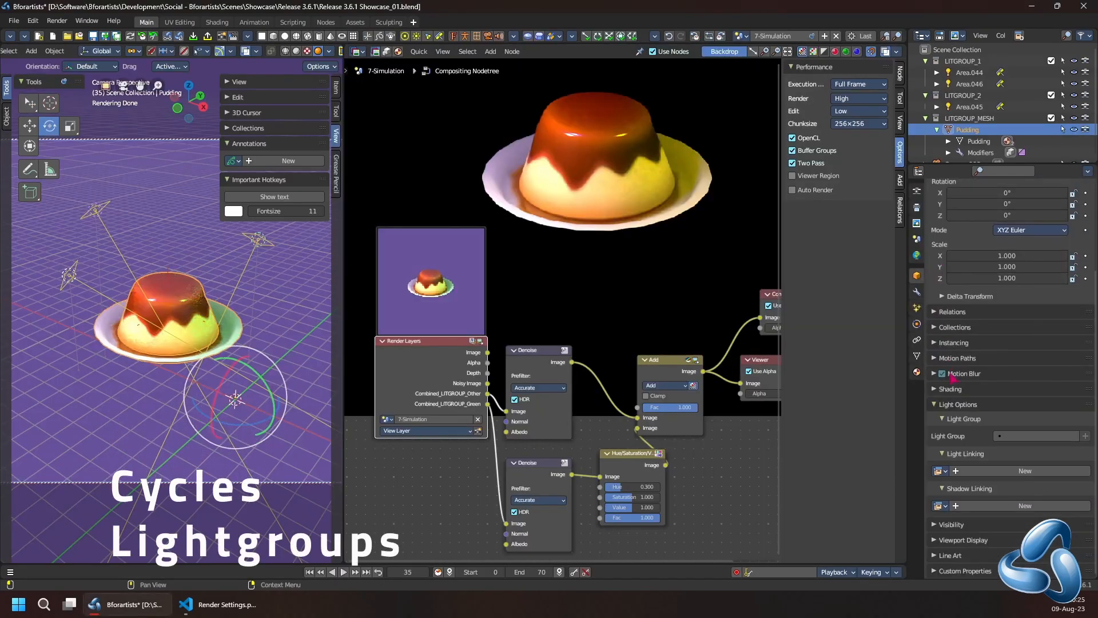
Examine the Pudding object's Shading and Light Options properties
scroll(938, 409, down, 5)
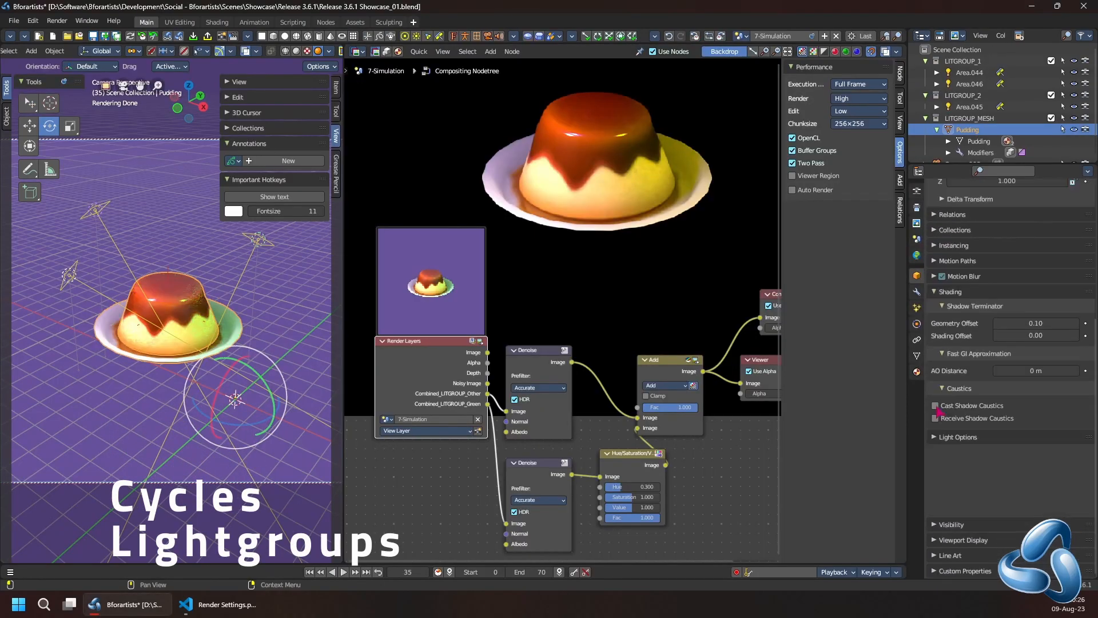
Inspect the light group settings of the area lights in LITGROUP_1 and LITGROUP_2 and adjust the hue in the Hue/Saturation/Value node
scroll(953, 258, up, 1)
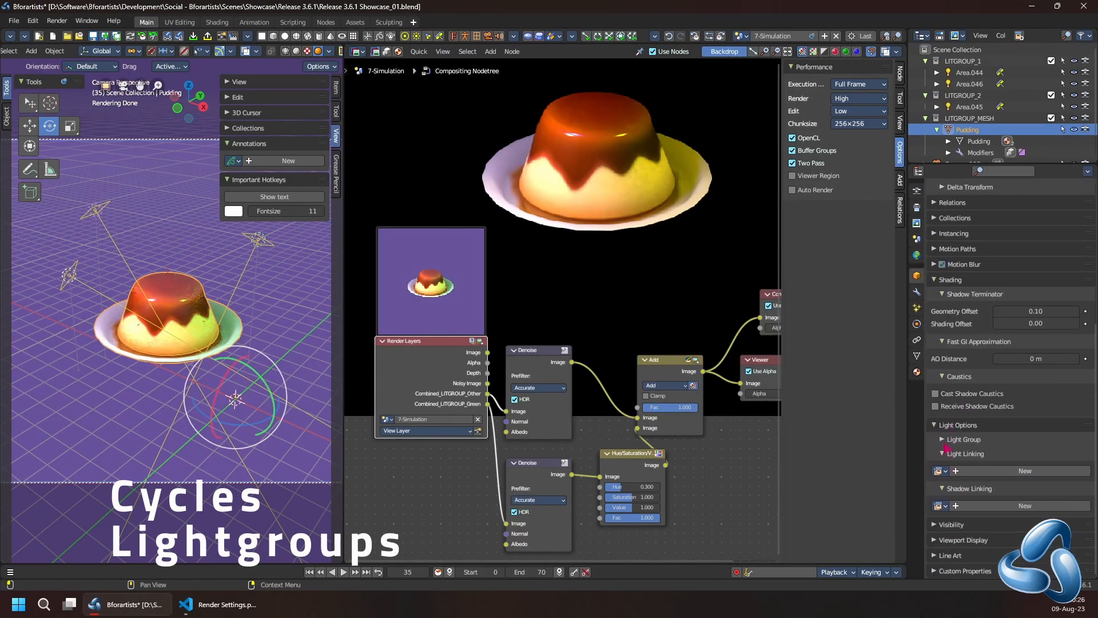
click(968, 74)
scroll(973, 515, down, 4)
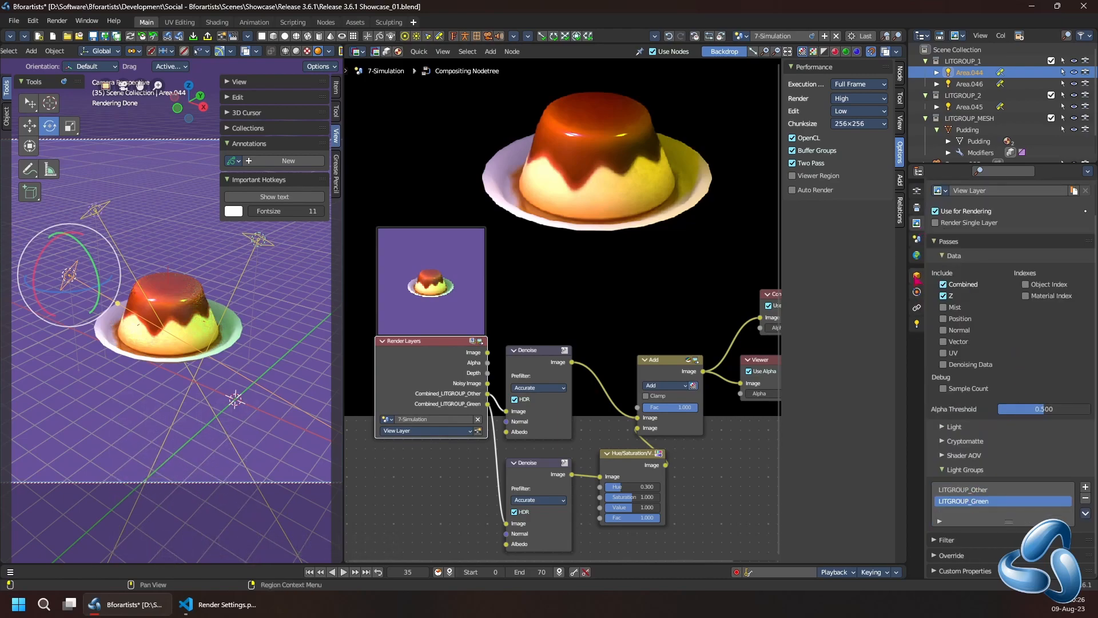
scroll(973, 515, up, 6)
click(970, 84)
click(972, 108)
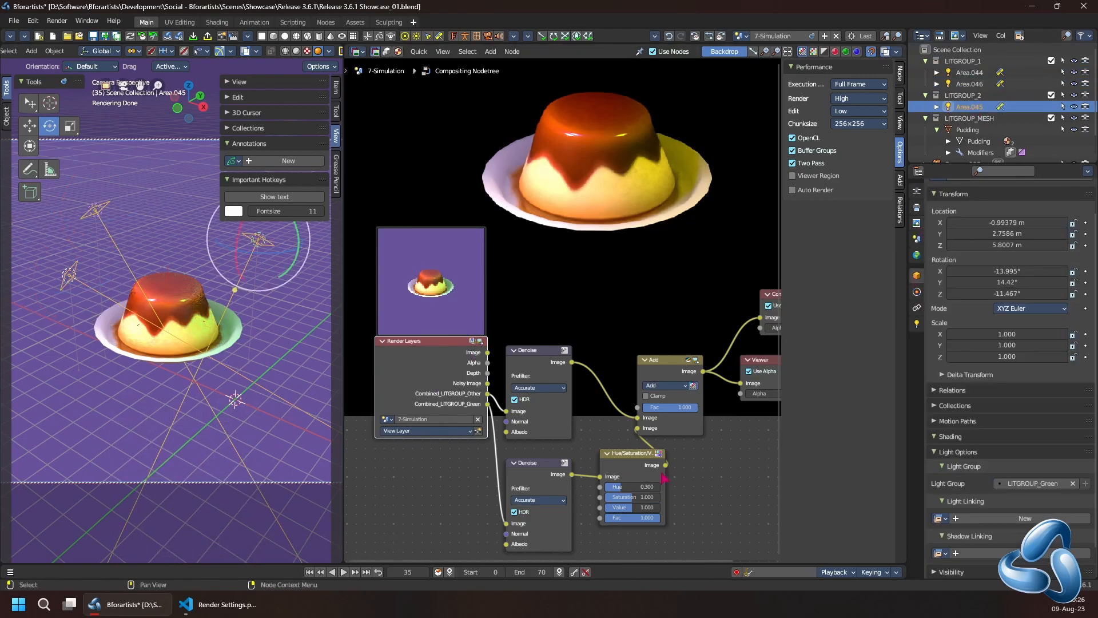
mouse_move(638, 487)
mouse_down()
mouse_move(648, 492)
mouse_move(639, 487)
mouse_up()
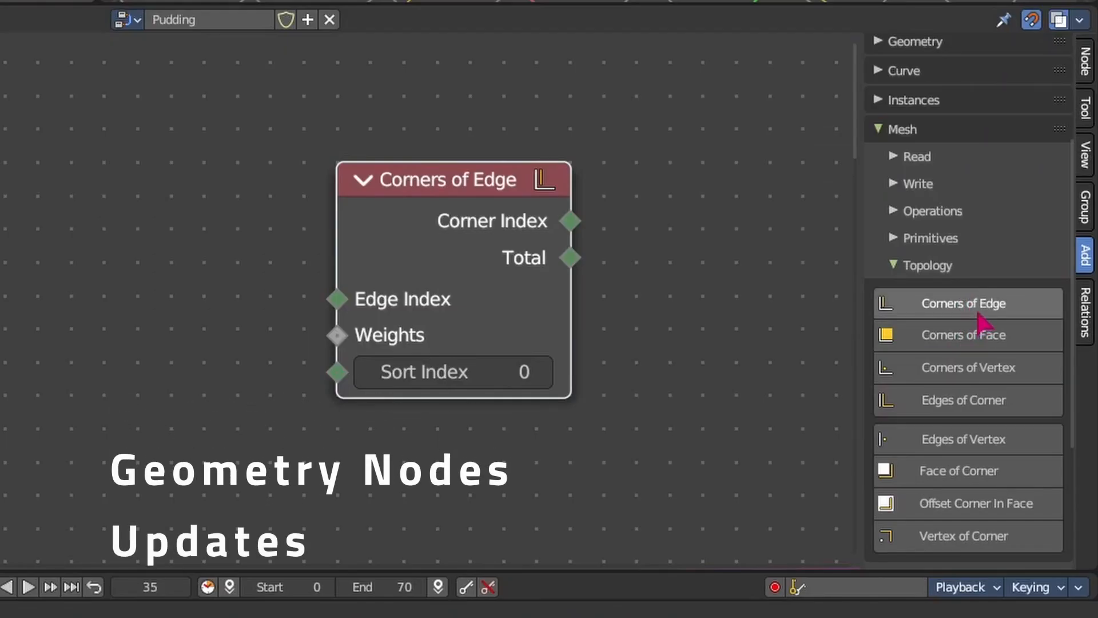
Add a second Corners of Edge node beside the first one and a Simulation Zone to the Pudding geometry node tree
click(972, 305)
click(665, 191)
middle_drag(730, 183, 459, 186)
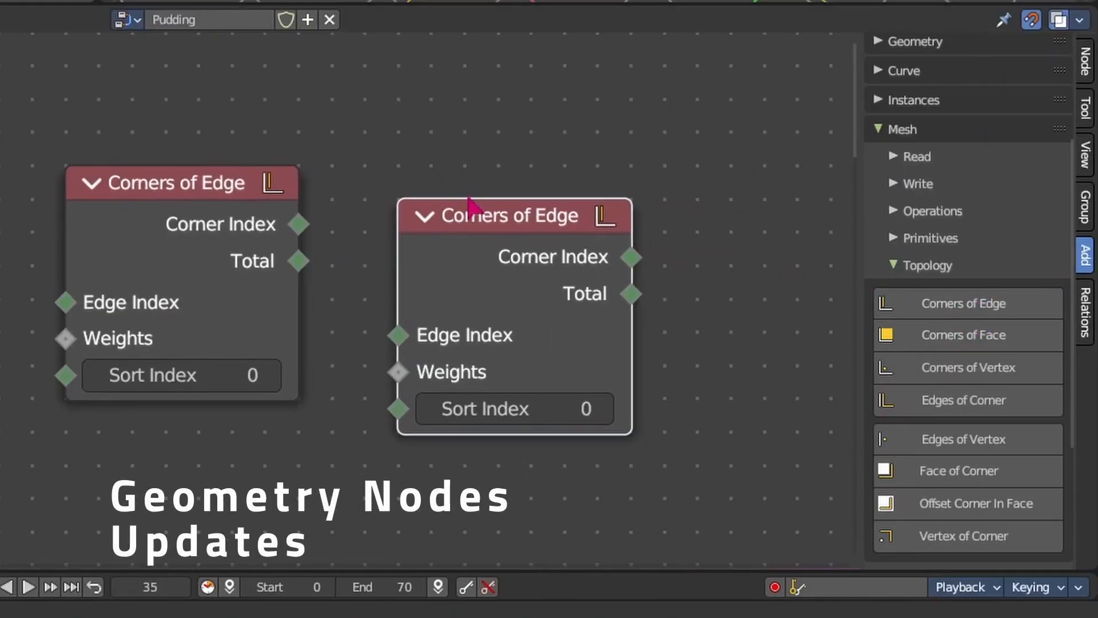
drag(605, 413, 629, 413)
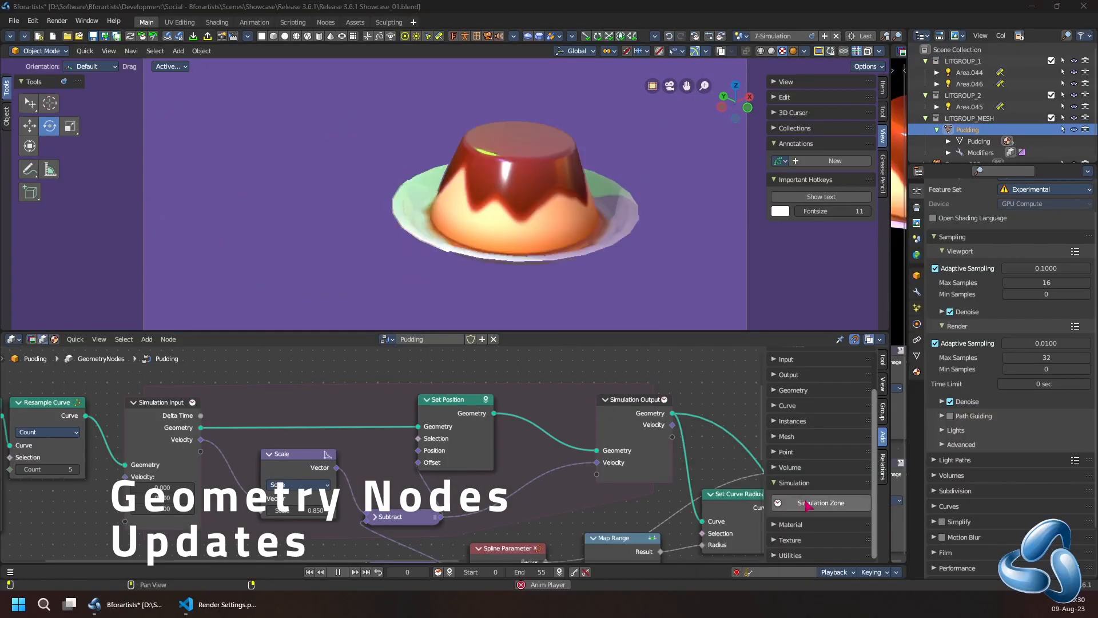
click(821, 502)
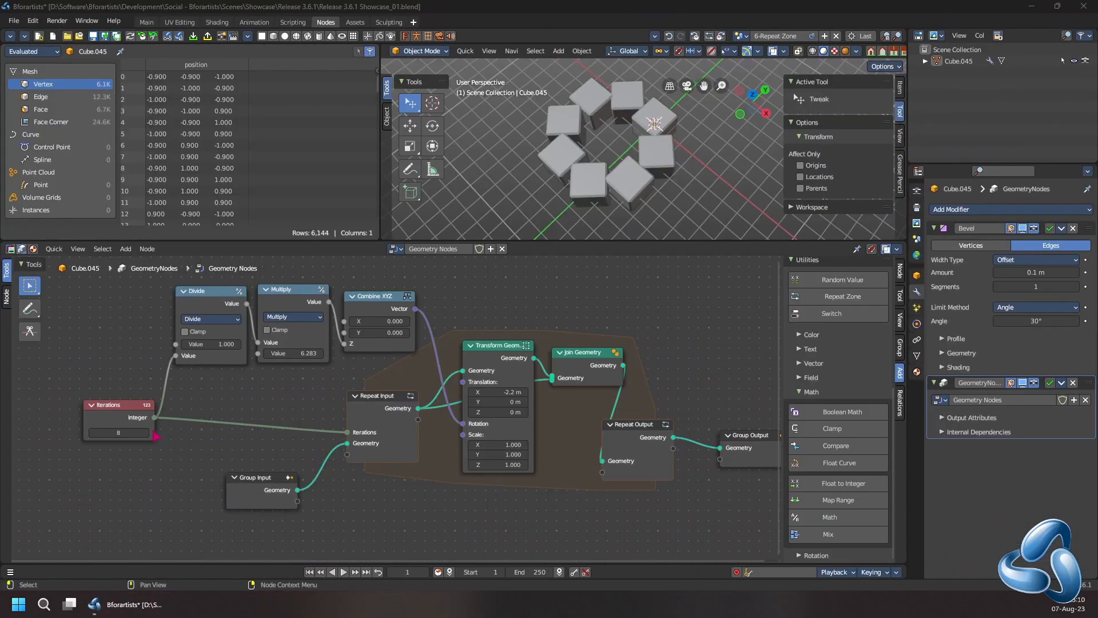
Increase the Iterations integer that drives the repeat zone of the cube ring
click(147, 433)
click(147, 433)
click(147, 433)
click(148, 433)
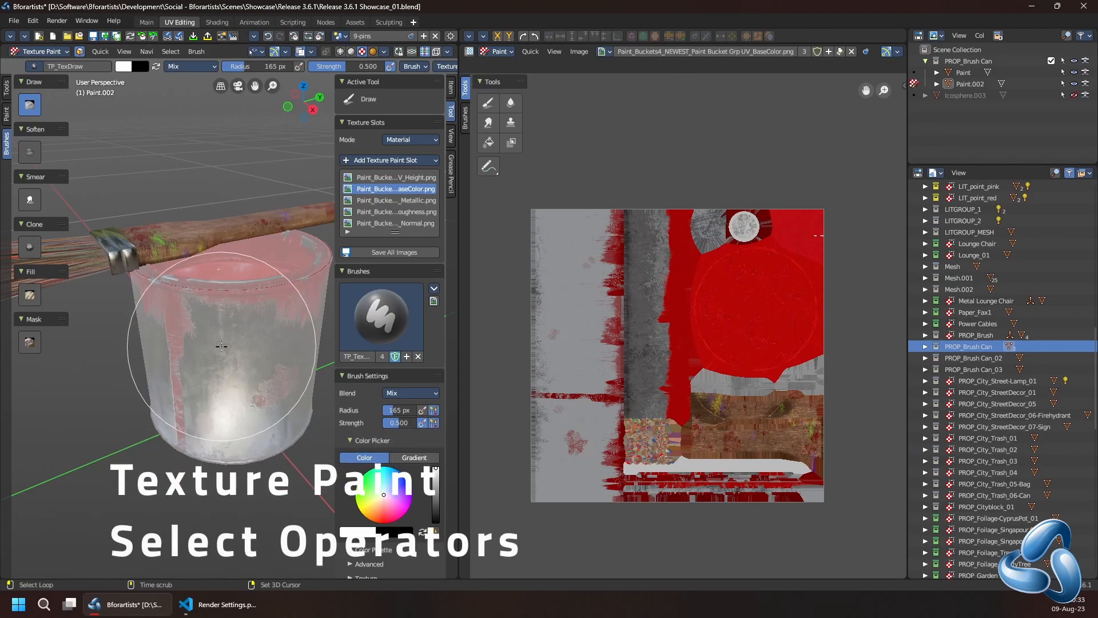
Try a Draw brush stroke on the side of the paint can and undo it
drag(218, 366, 213, 356)
key(ctrl+z)
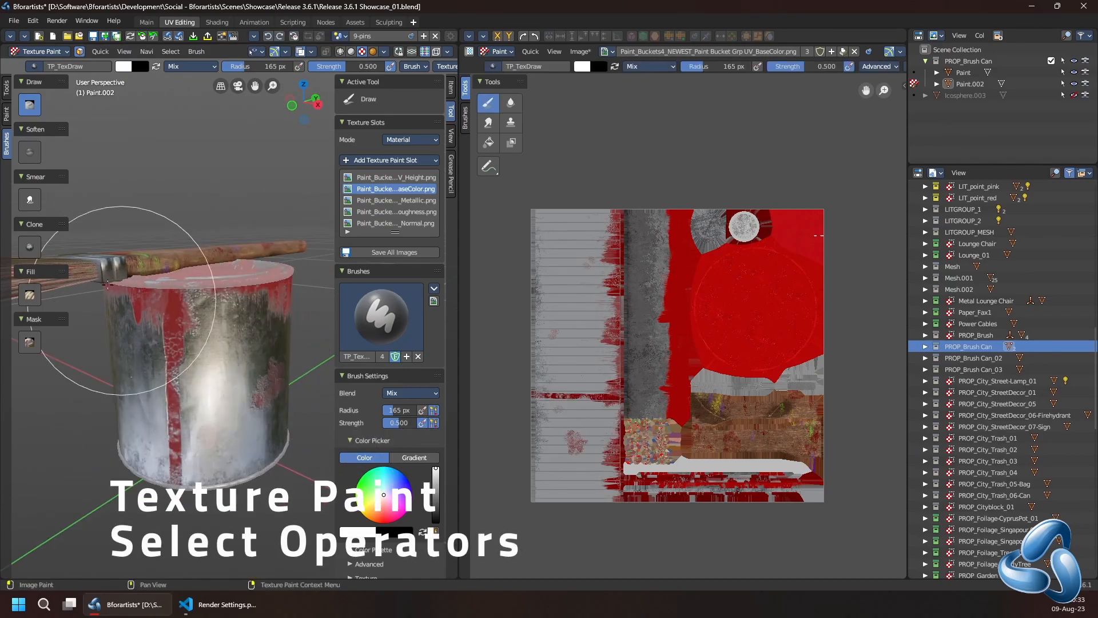
click(407, 357)
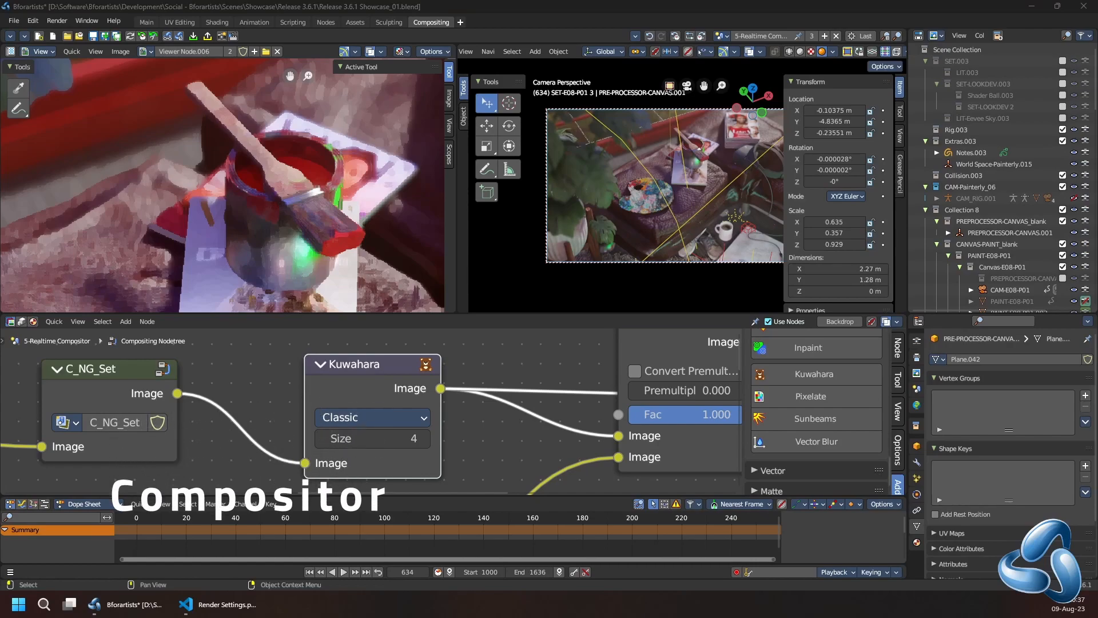
Select the Kuwahara node, set the compositor's execution mode to Realtime GPU and open the preferences
click(787, 375)
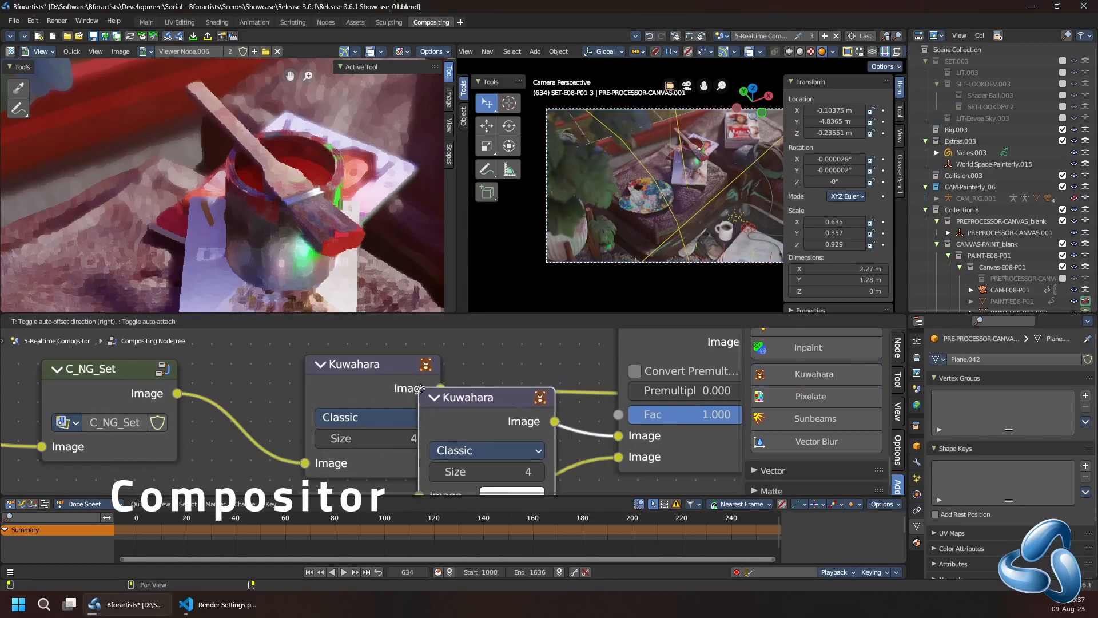
right_click(798, 380)
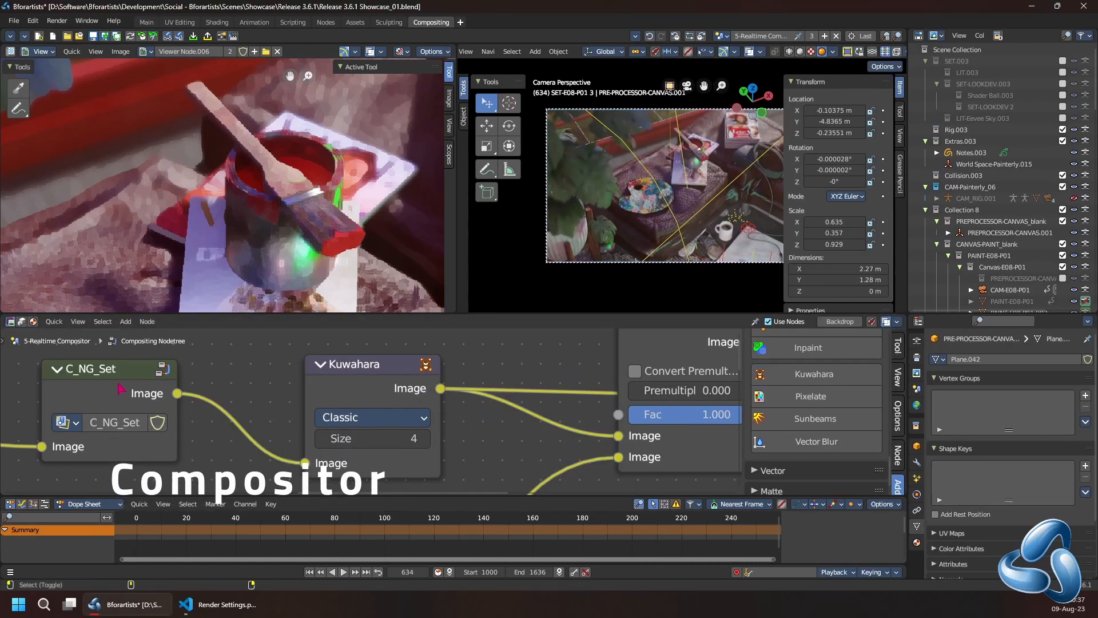
click(366, 364)
click(899, 455)
click(835, 362)
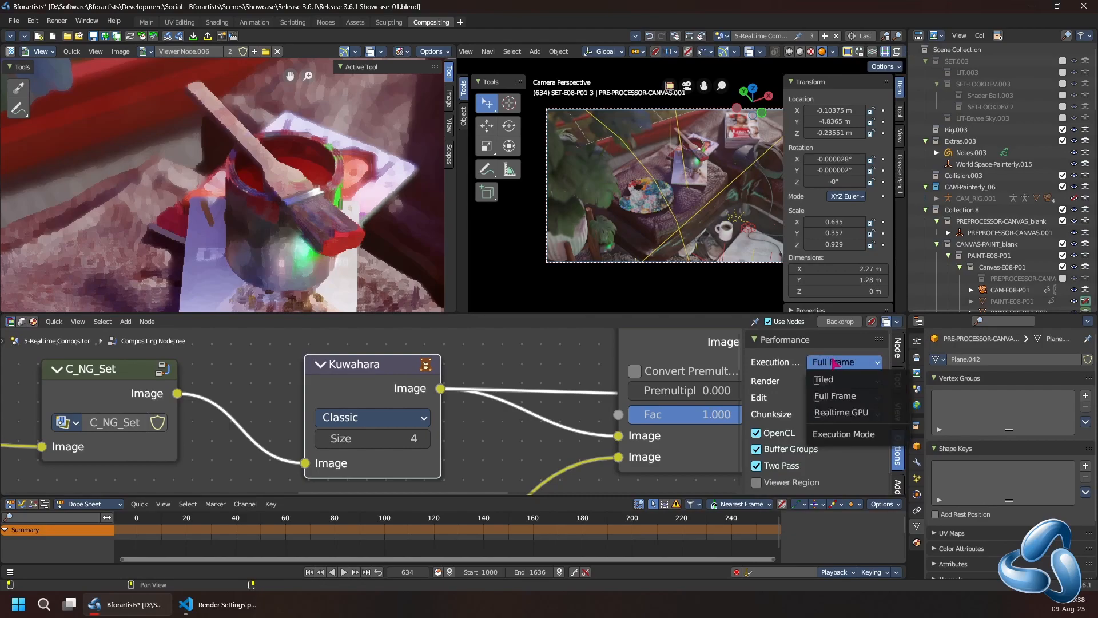
click(861, 413)
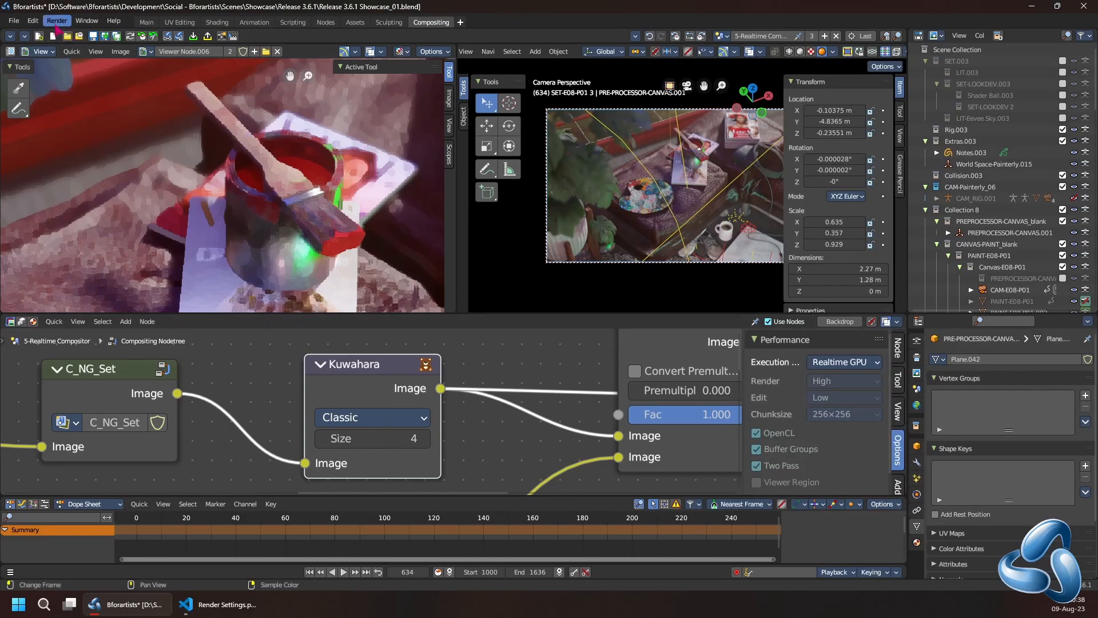
click(33, 20)
click(55, 250)
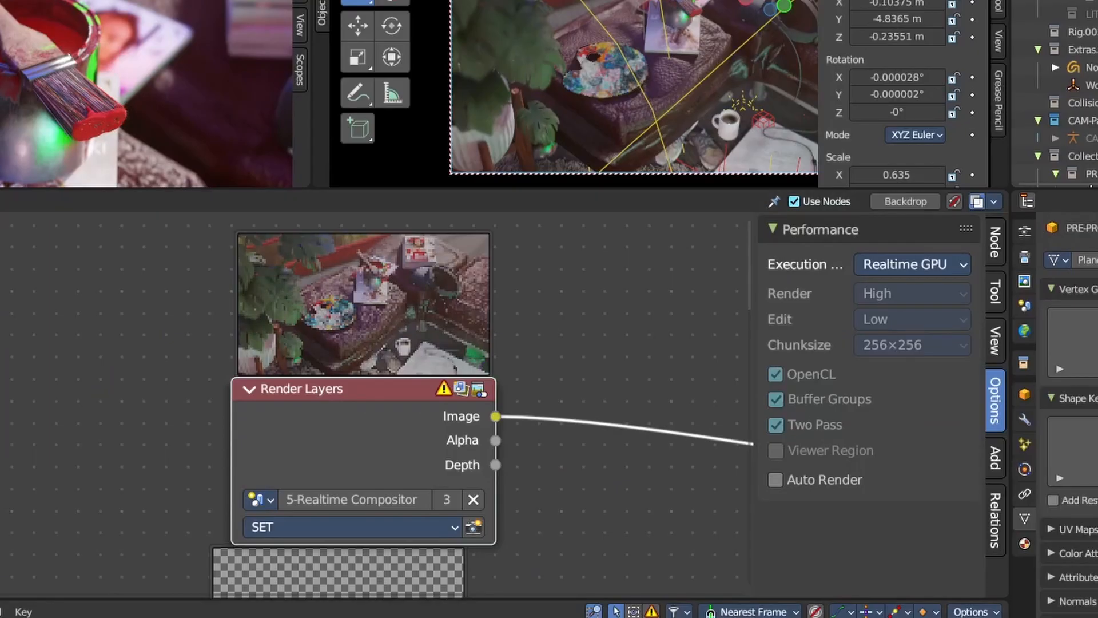
Toggle the Render Layers node's preview and show the RGB Curves node's output in the viewer
click(479, 390)
click(478, 390)
click(994, 202)
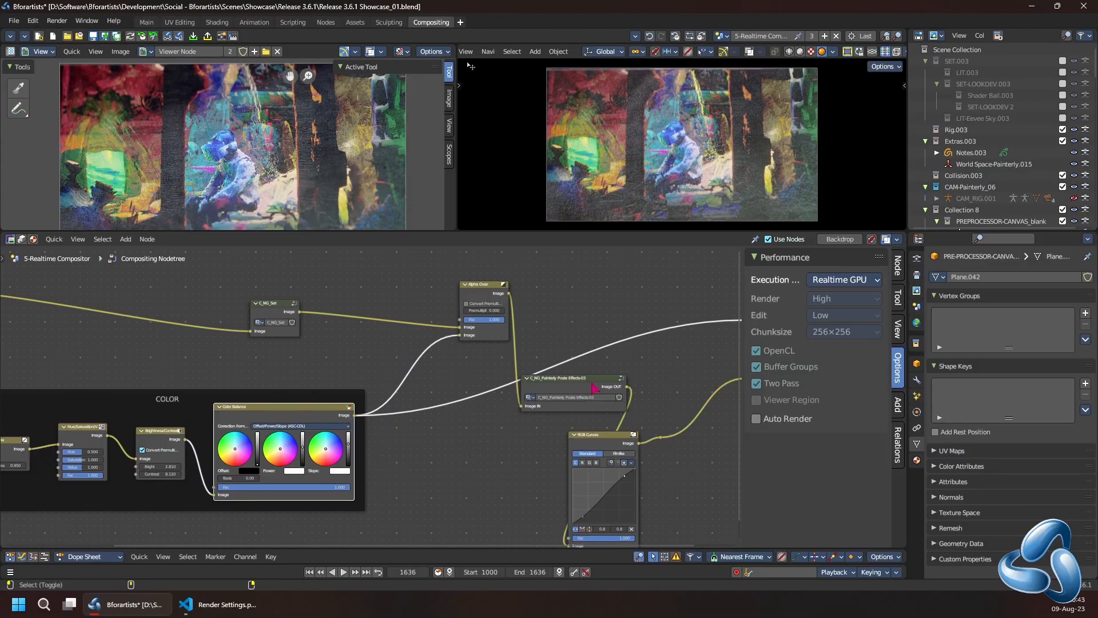
ctrl+shift+click(609, 442)
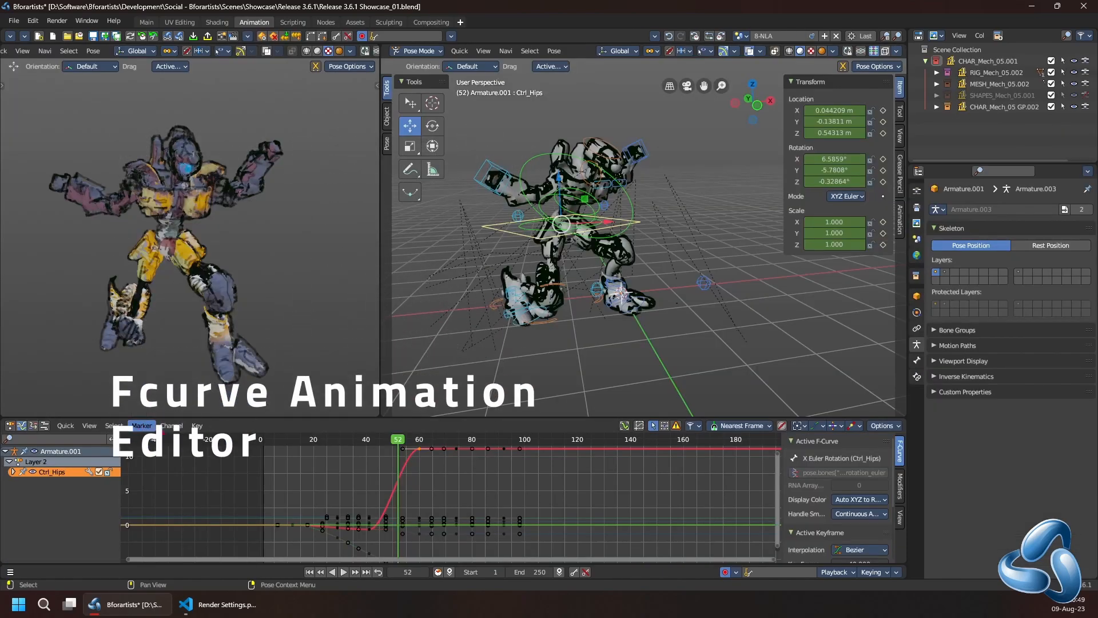
Apply the Butterworth Smooth slider operator to the Ctrl_Hips F-curve keyframes
click(172, 425)
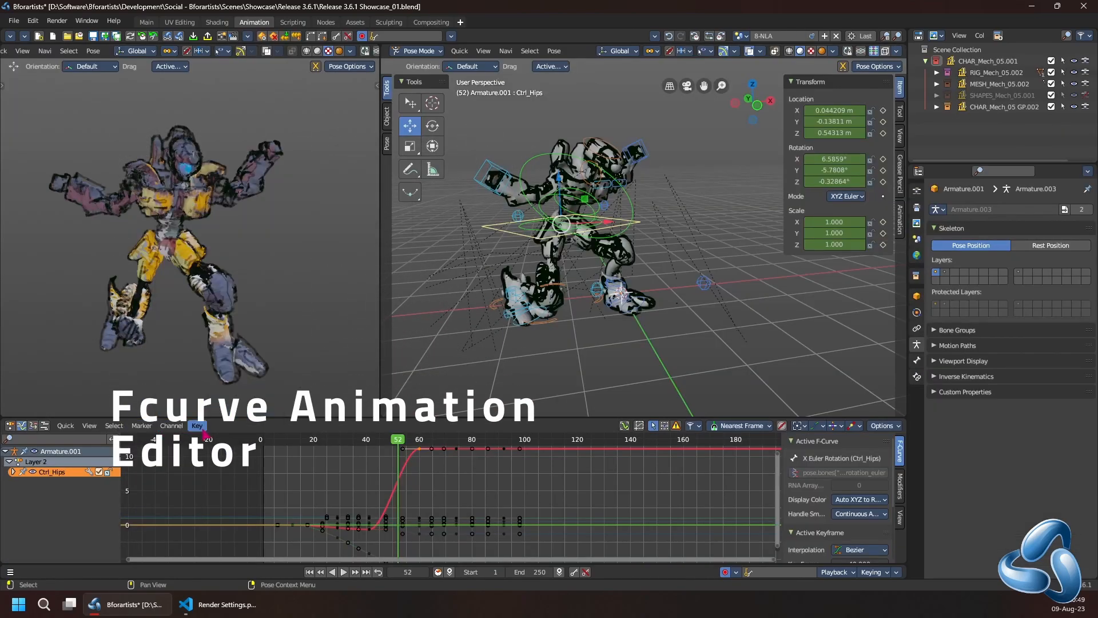
click(199, 428)
mouse_move(263, 255)
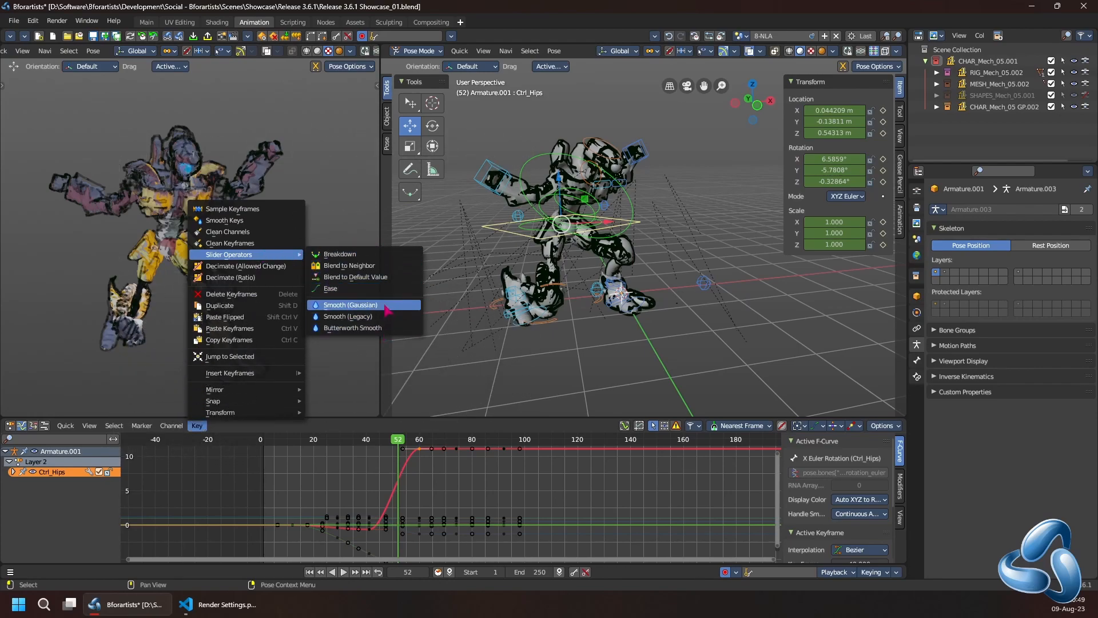
click(391, 328)
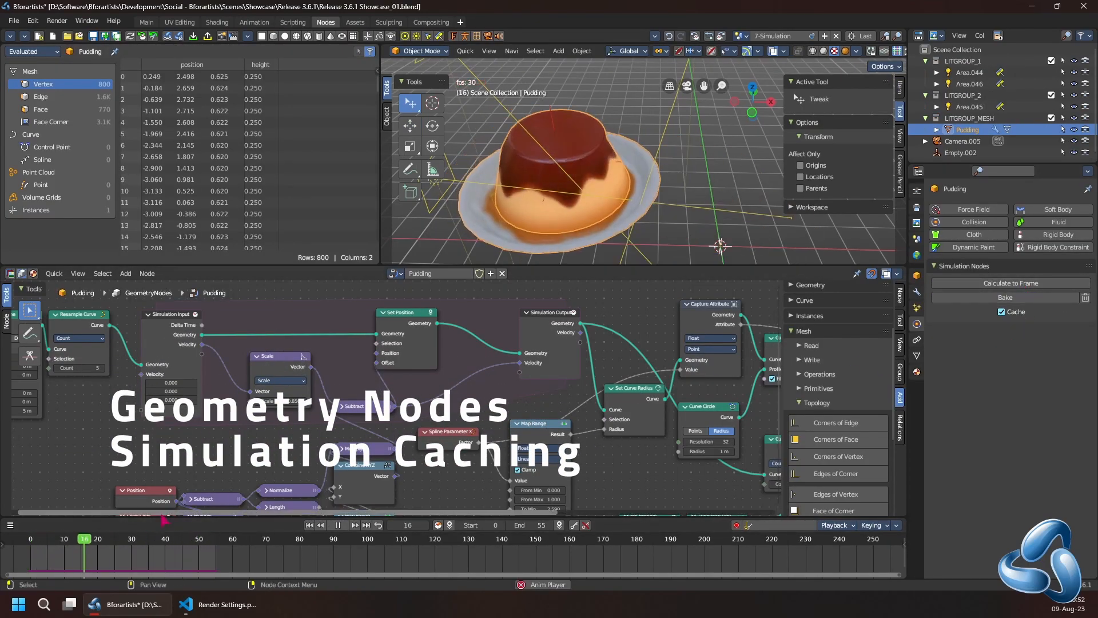
Stop the pudding simulation's playback and show the Pudding object's modifier properties
key(space)
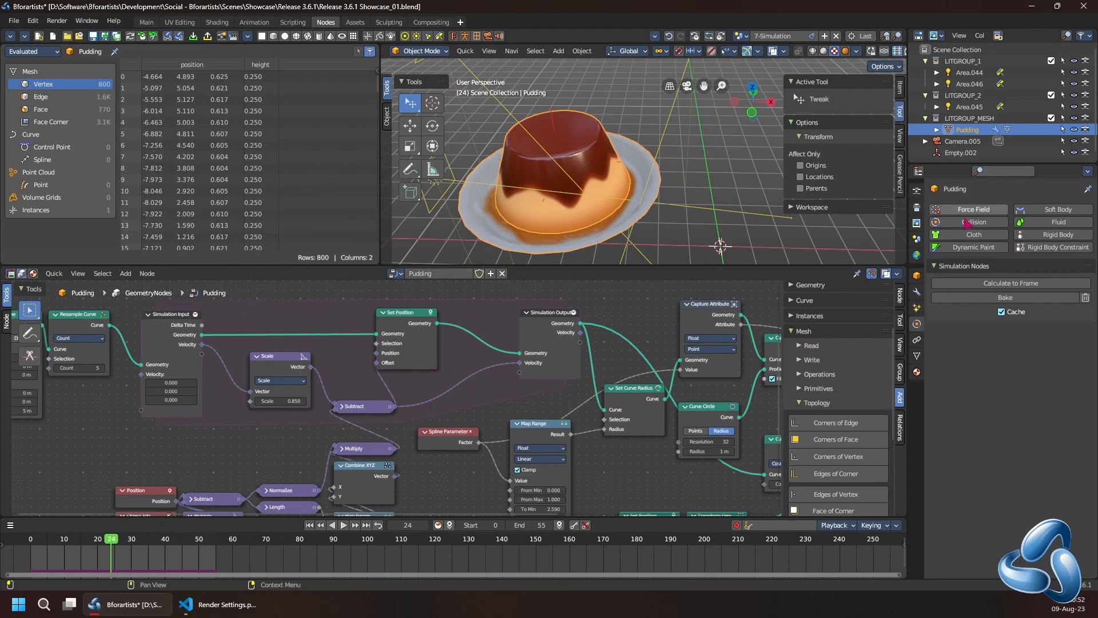
click(917, 295)
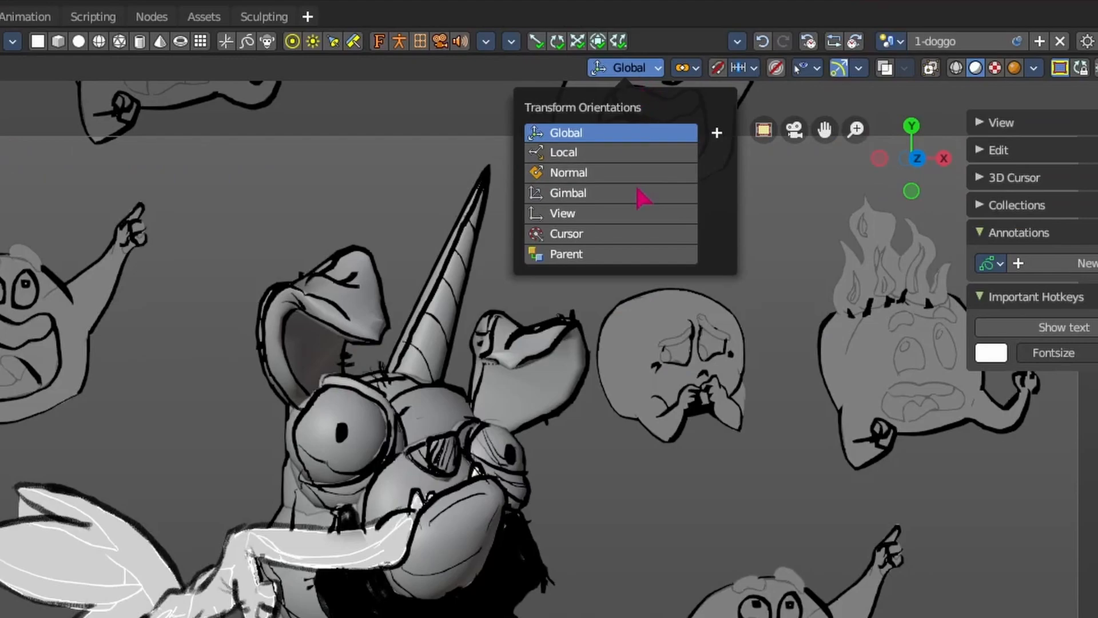
Set the transform orientation to Parent and move the strip named Layer upward in the NLA editor
click(633, 255)
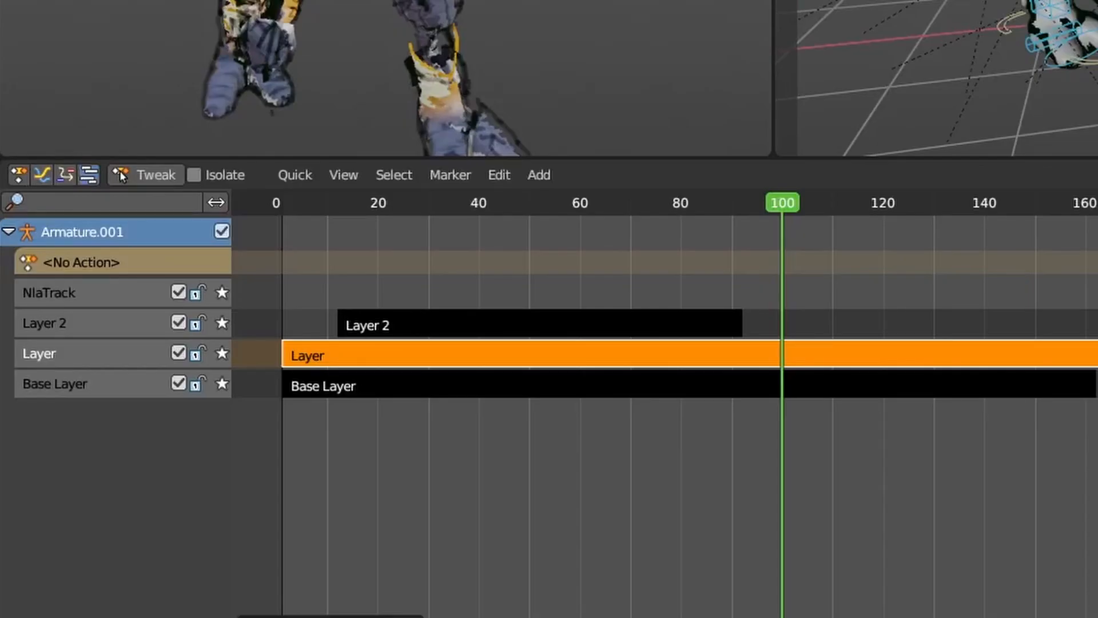
mouse_move(453, 361)
mouse_down()
mouse_move(453, 287)
mouse_move(451, 346)
mouse_up()
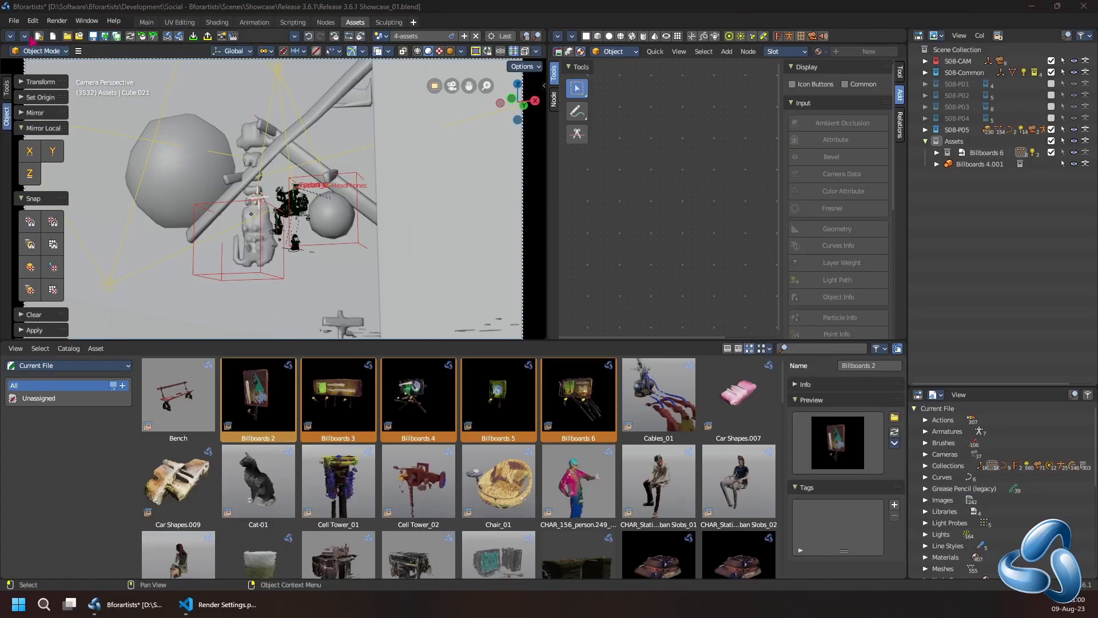
Enable extra import and export icon groups, including Export Common, in the file toolbar and view the USD export options without exporting
click(26, 38)
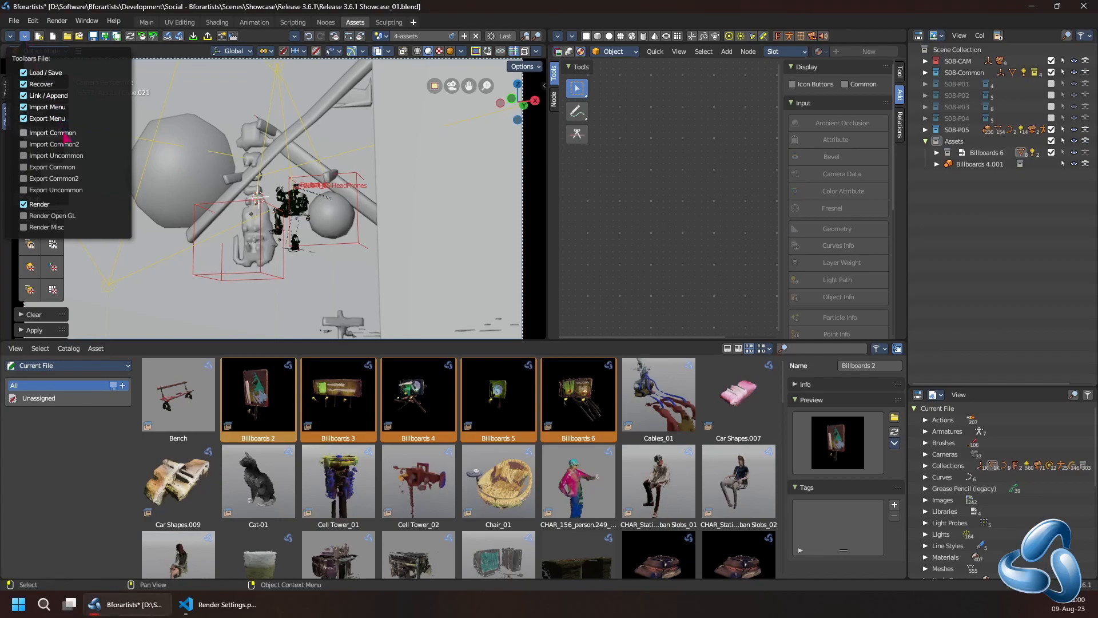
click(73, 166)
click(26, 38)
click(63, 148)
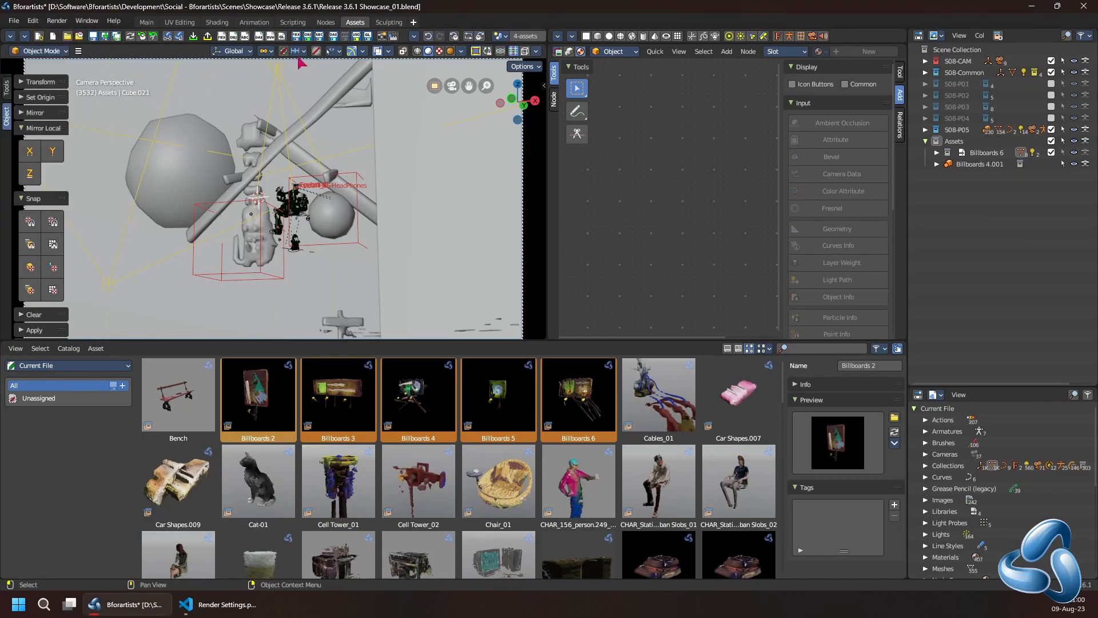
click(357, 37)
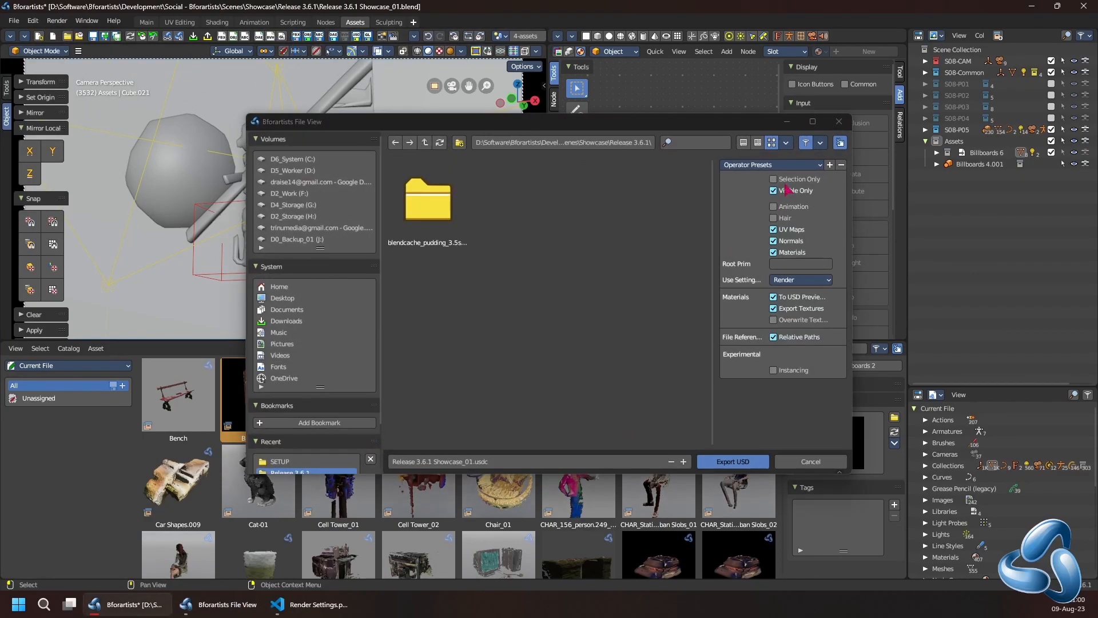
click(810, 461)
Clear the asset marking from the selected Billboards 2 to Billboards 6 assets
right_click(589, 410)
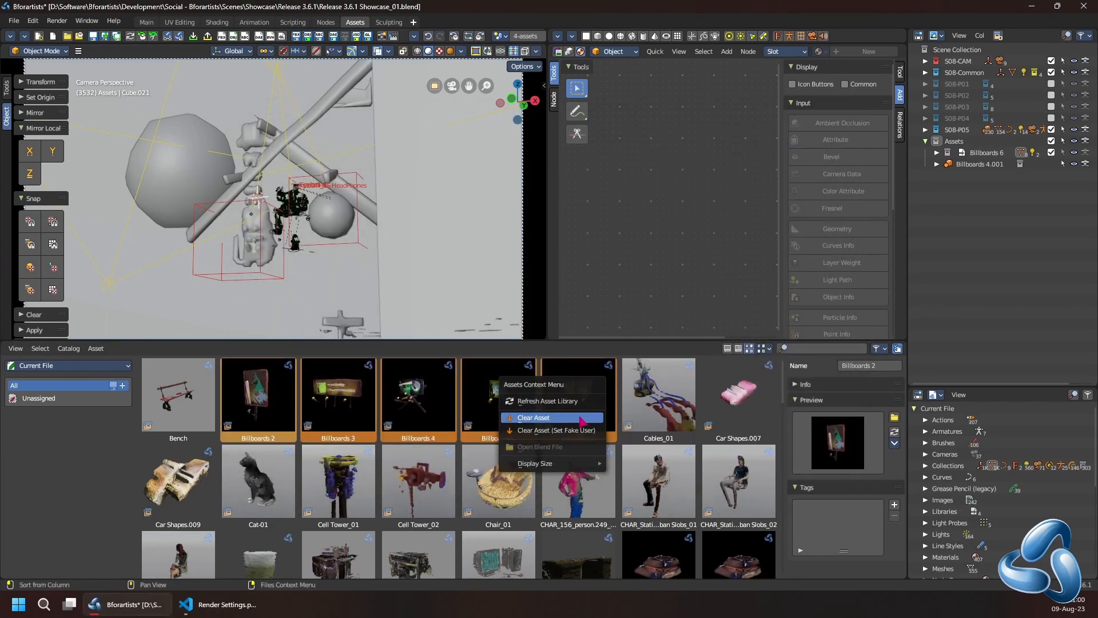
click(582, 419)
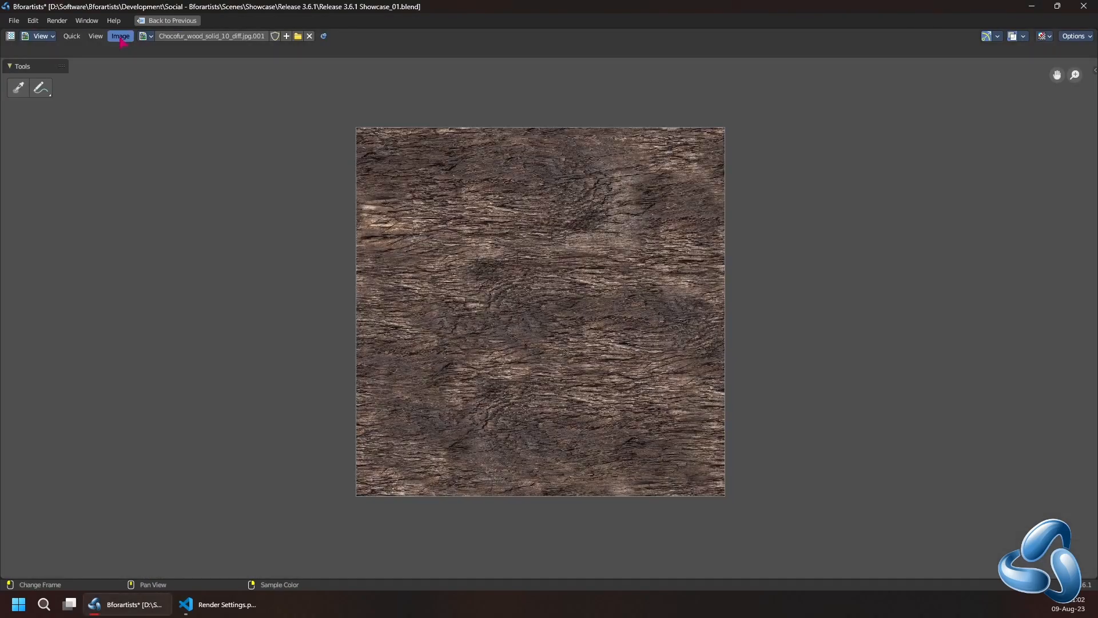
Create a new blank image in the Image Editor in place of the displayed Chocofur wood texture
click(120, 35)
click(138, 131)
click(286, 37)
click(286, 161)
click(120, 36)
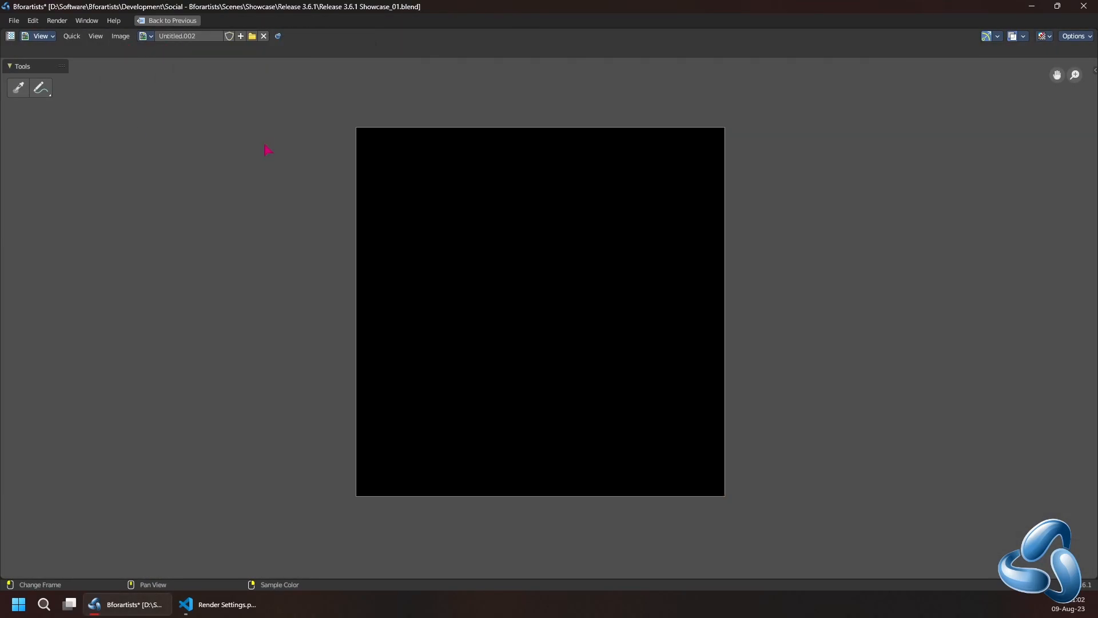
click(142, 130)
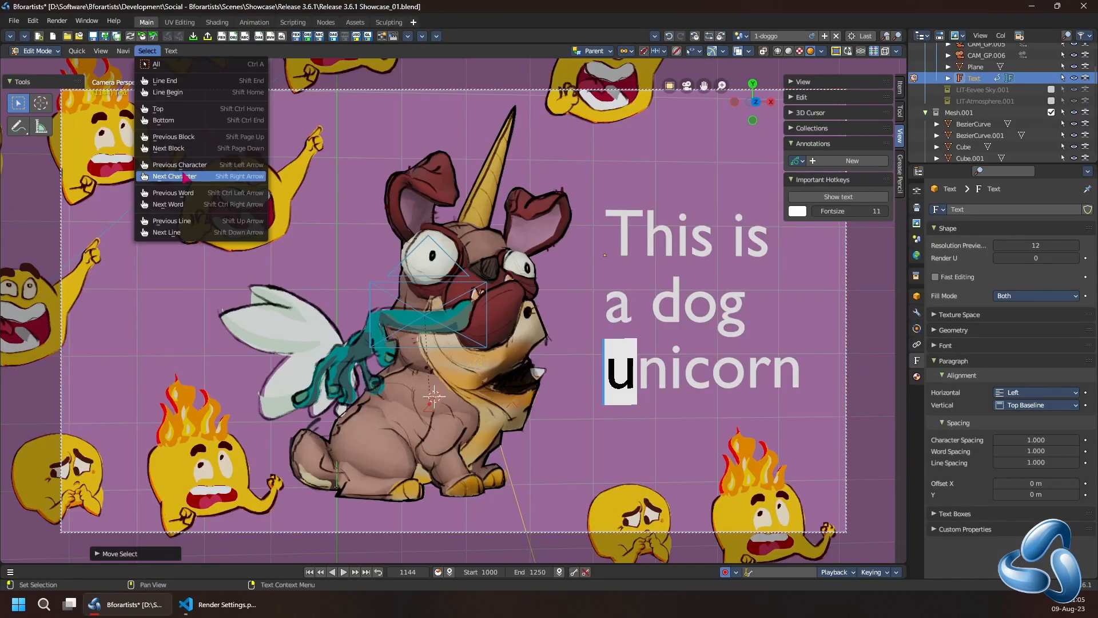
Advance the text selection to the next character and extend it to the top of the dog unicorn text
click(178, 110)
click(147, 51)
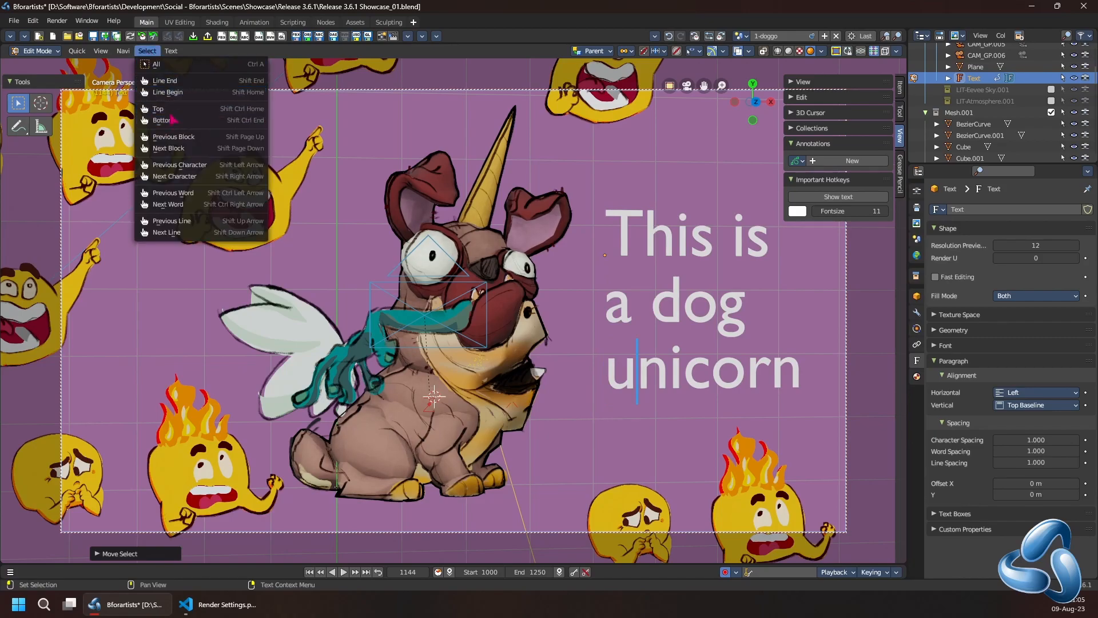
click(170, 113)
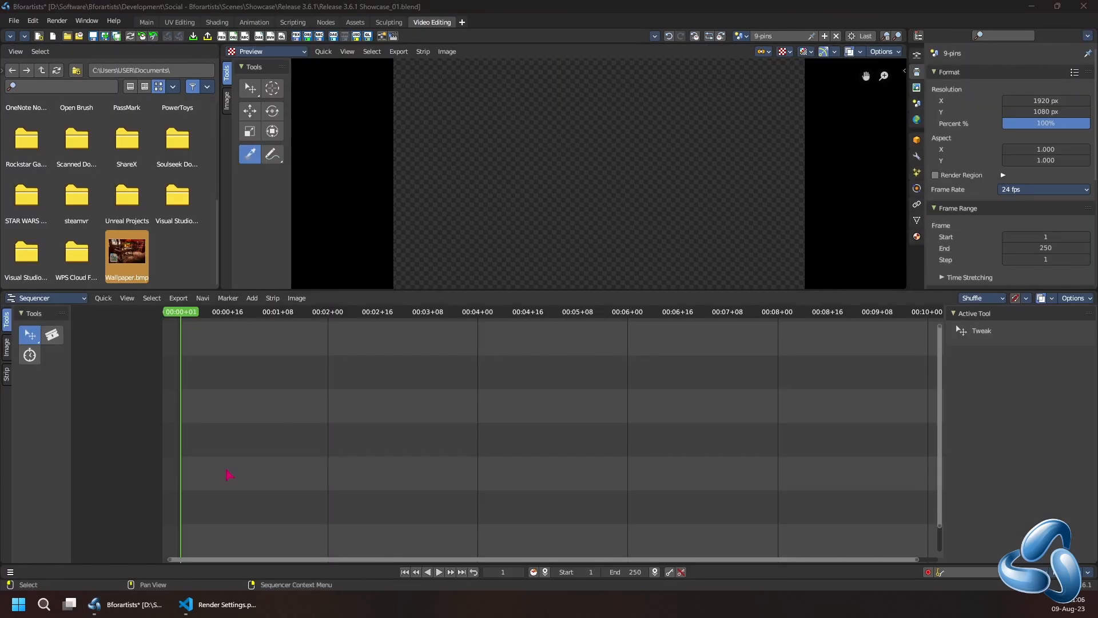
Add Wallpaper.bmp as an image strip on Channel 5 of the sequencer and change the file browser to a list display
drag(127, 251, 217, 410)
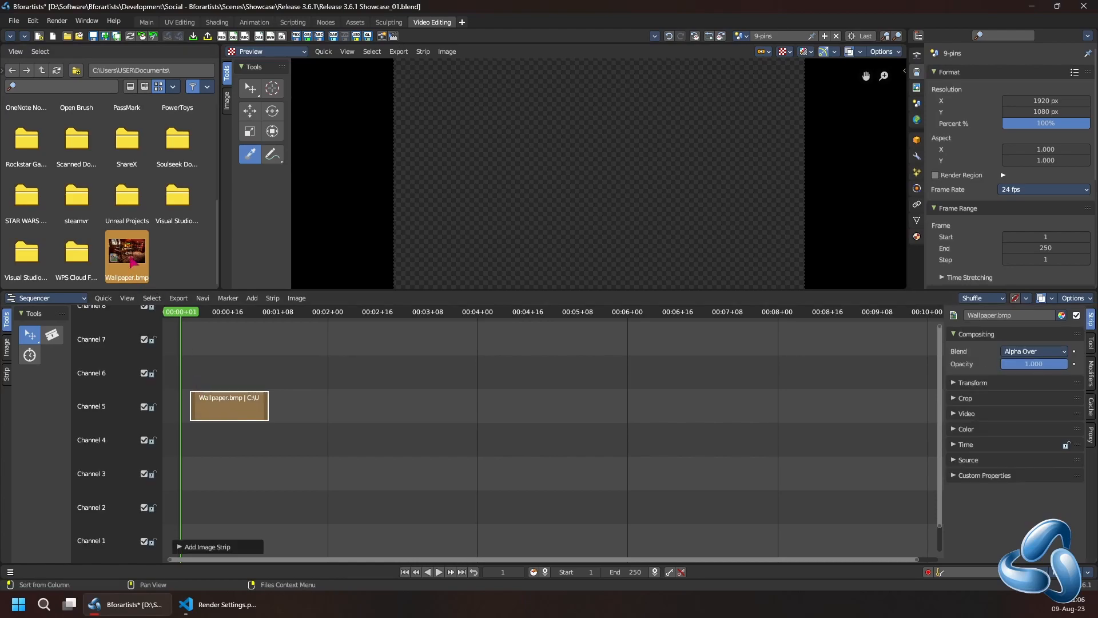
click(145, 86)
click(57, 197)
scroll(56, 198, down, 10)
drag(60, 231, 61, 238)
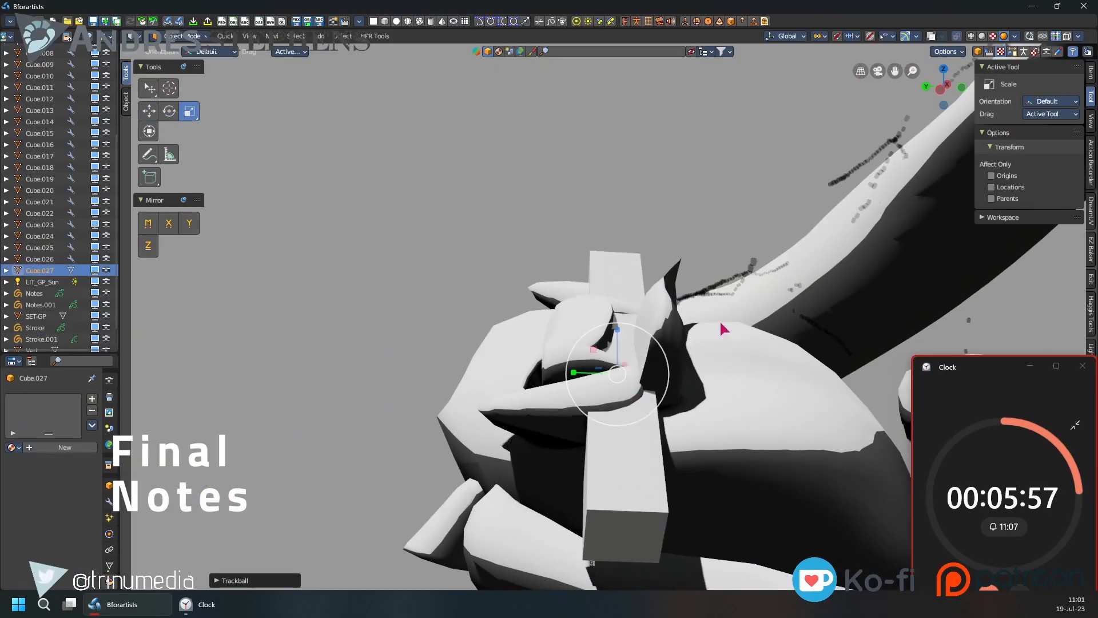
Select the Stroke.001 grease pencil object and ink the creature's far front paw, chest, bone, brow, mouth and tusks
click(41, 340)
drag(430, 426, 380, 474)
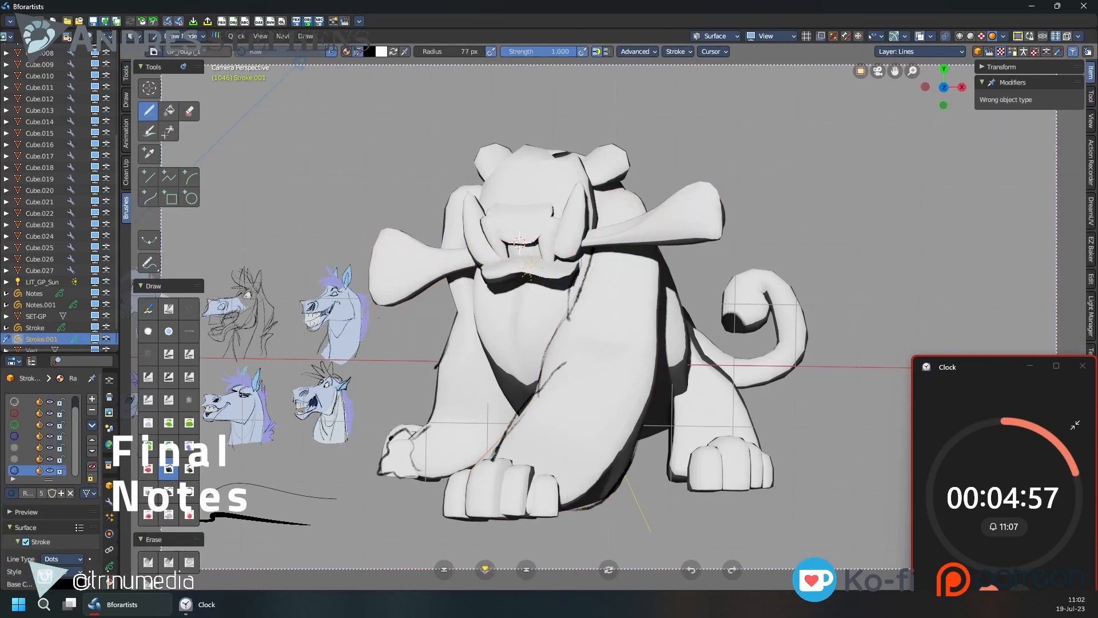
drag(449, 279, 470, 332)
drag(484, 264, 414, 294)
drag(485, 197, 517, 159)
mouse_move(486, 218)
mouse_down()
mouse_move(554, 207)
mouse_move(532, 236)
mouse_move(539, 257)
mouse_up()
drag(580, 184, 554, 261)
Reselect the Stroke.001 grease pencil object and ink the creature's flank, hind paw, near front paw and the other end of the bone
click(41, 282)
click(42, 340)
mouse_move(661, 242)
mouse_down()
mouse_move(635, 350)
mouse_move(724, 414)
mouse_up()
drag(696, 452, 775, 486)
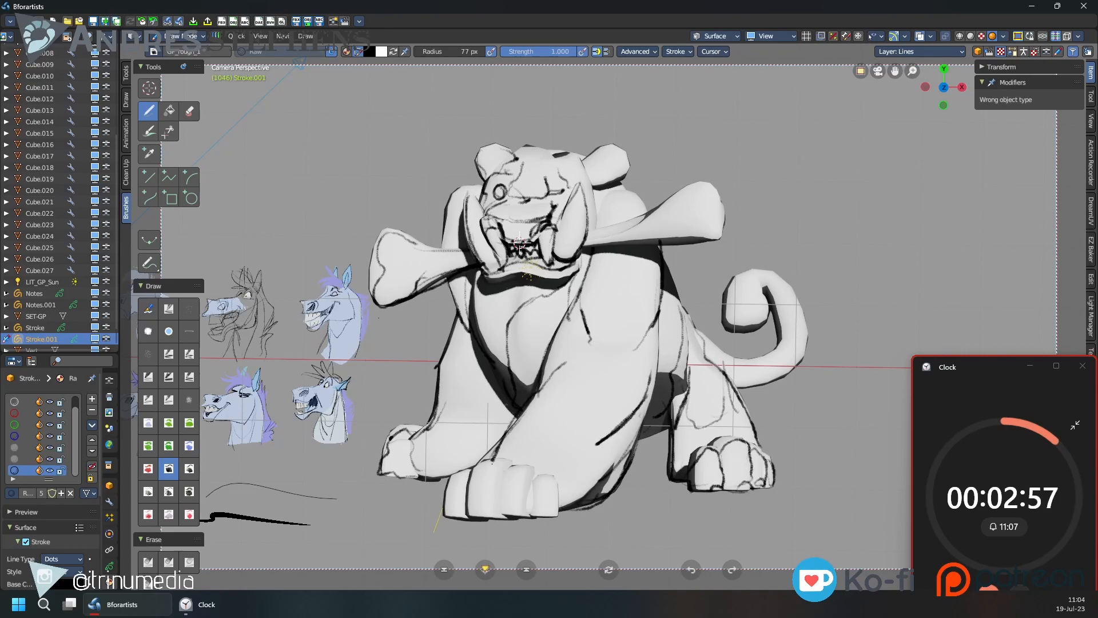
drag(452, 458, 509, 515)
drag(584, 189, 721, 235)
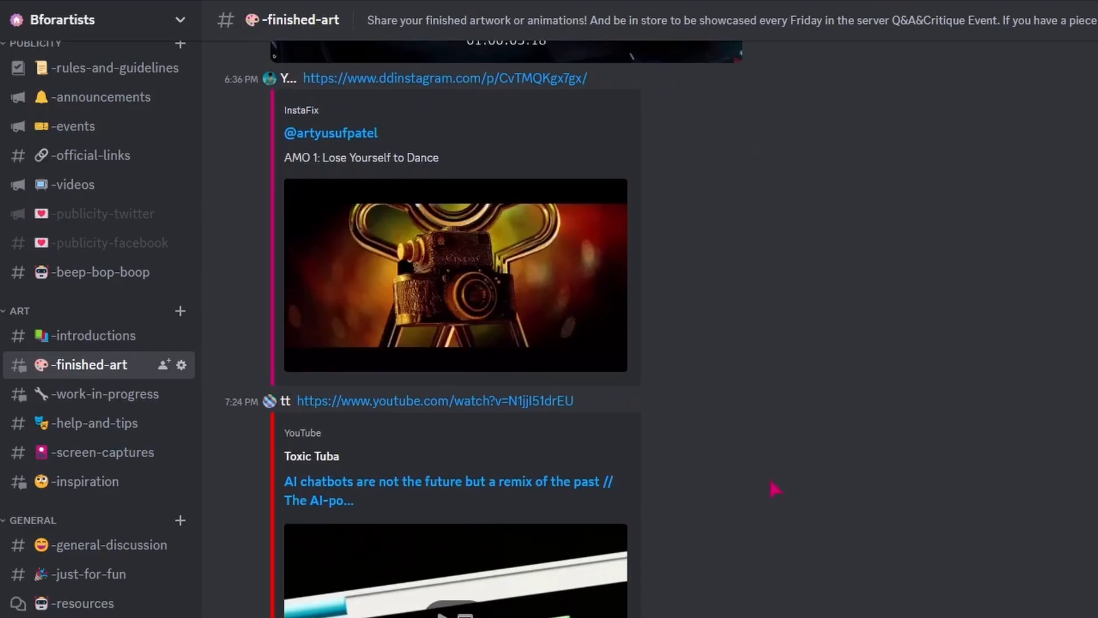
Switch to the Bforartists Discord server, browse the finished-art channel and open Channels & Roles
scroll(771, 482, up, 15)
scroll(120, 148, up, 5)
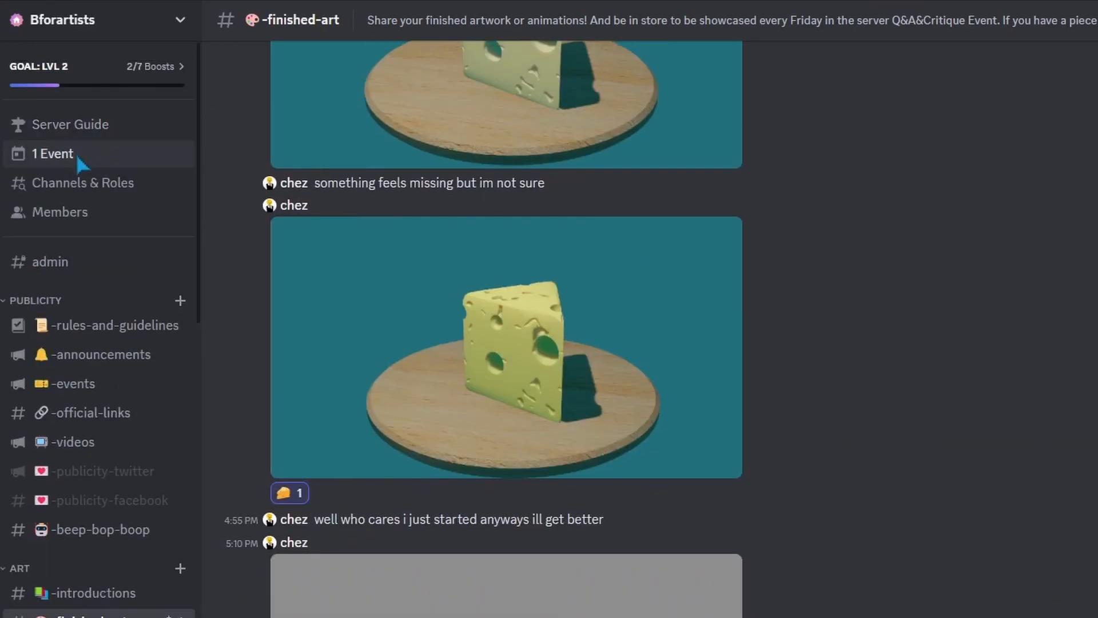
click(81, 185)
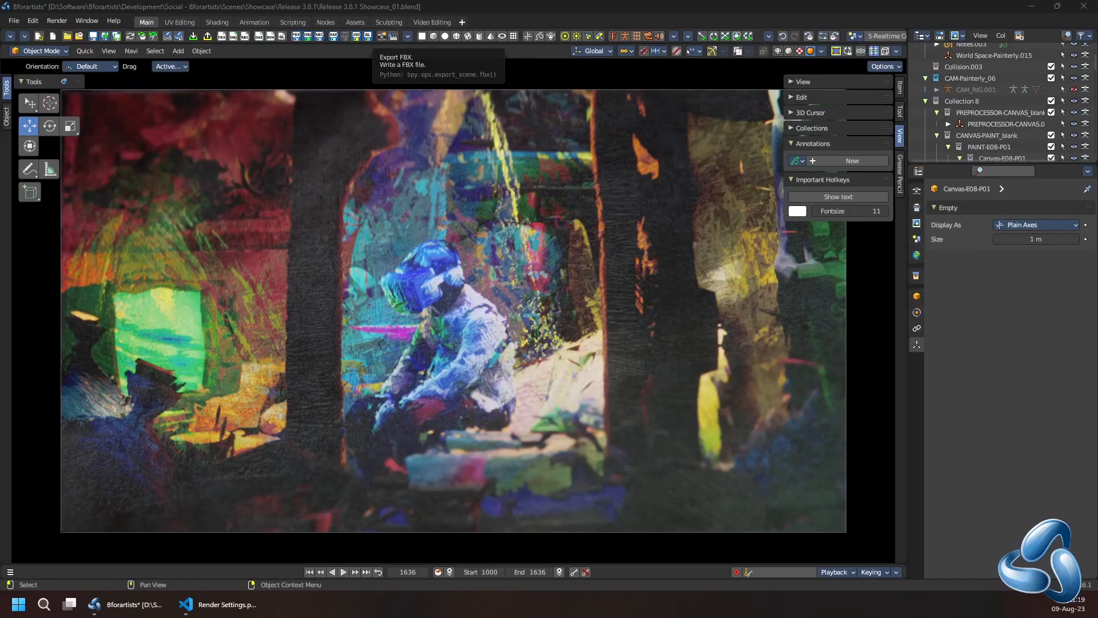